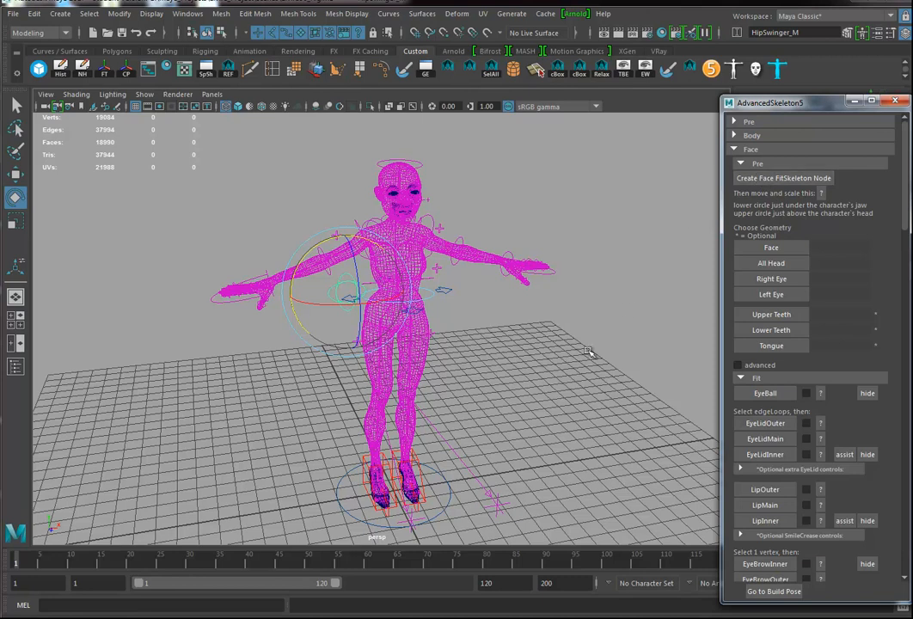
Step: Create the face FitSkeleton node and close the face fit placement help image
left_click(542, 346)
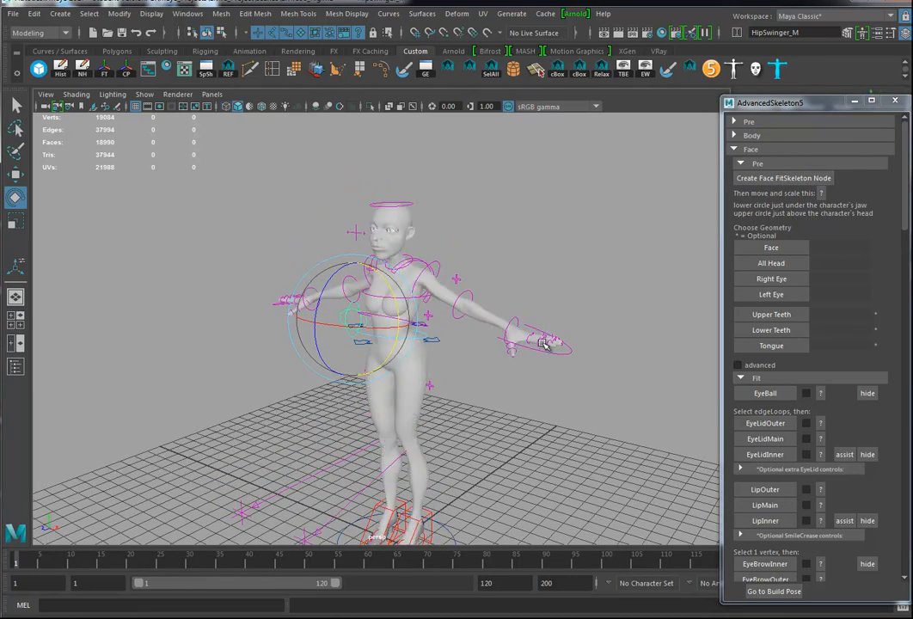
left_click(761, 179)
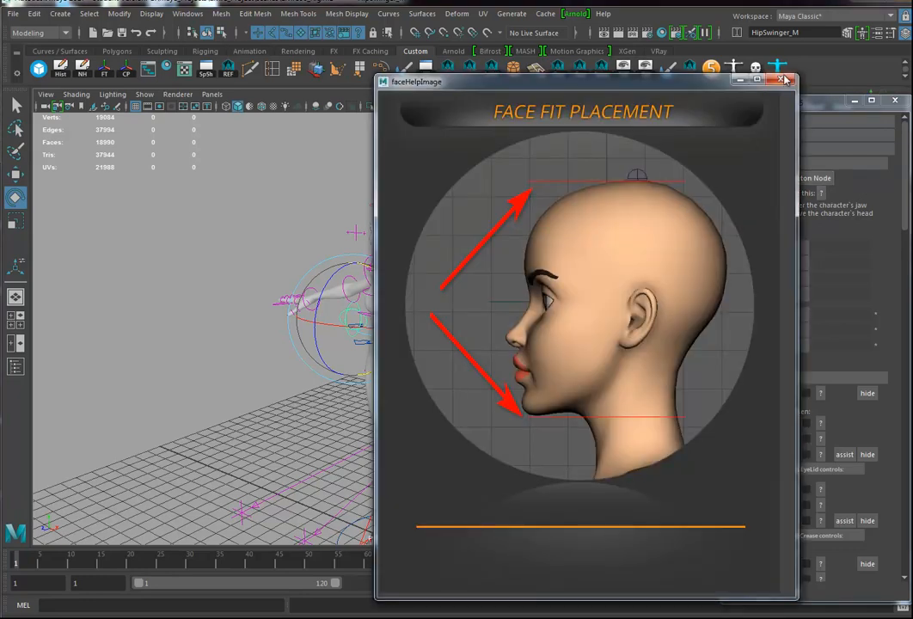
left_click(781, 81)
left_click_drag(469, 361, 427, 425, "alt")
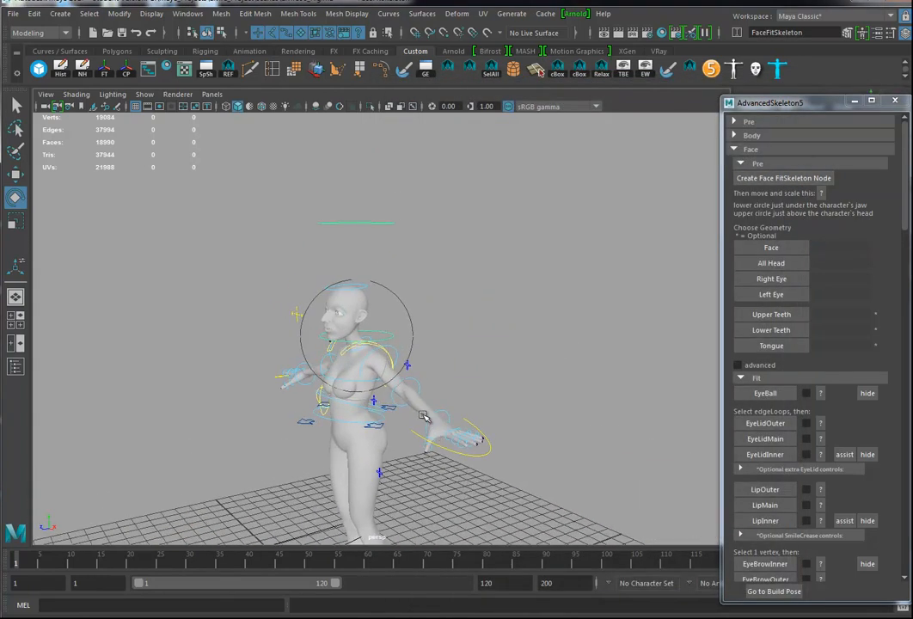
Step: In a side view of the head, move the face FitSkeleton so its lower circle sits below the character's jaw
key("space")
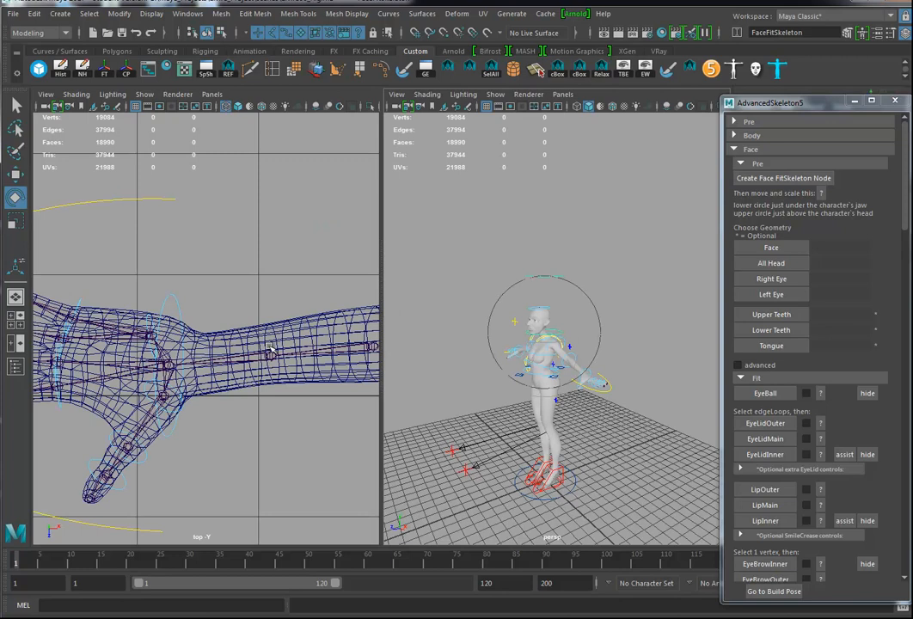
key("space")
left_click_drag(269, 347, 331, 351)
right_click_drag(297, 351, 190, 280, "alt")
middle_click_drag(189, 279, 206, 471, "alt")
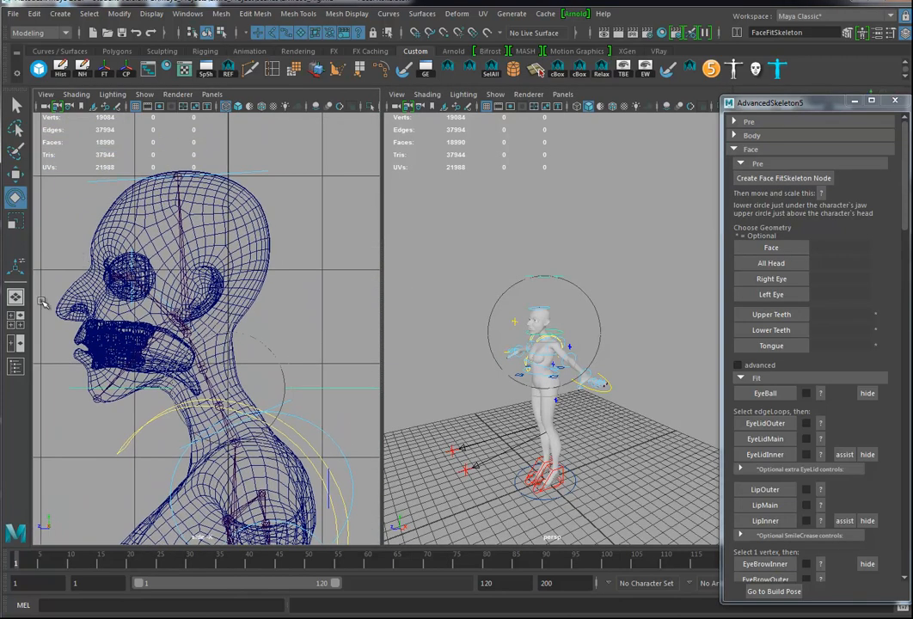
left_click(15, 175)
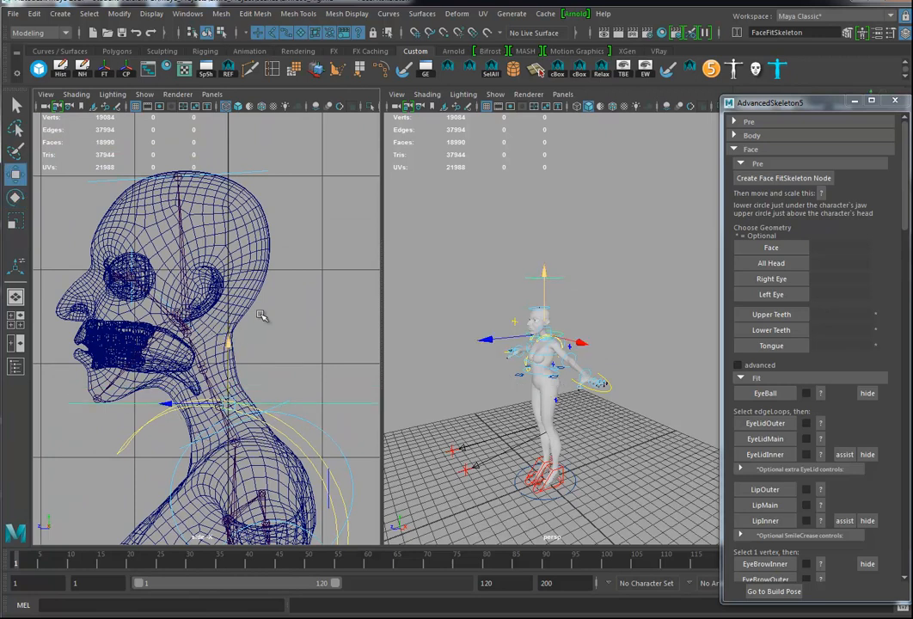
scroll(197, 303, "down", 2)
scroll(197, 302, "down", 3)
middle_click_drag(197, 303, 196, 341, "alt")
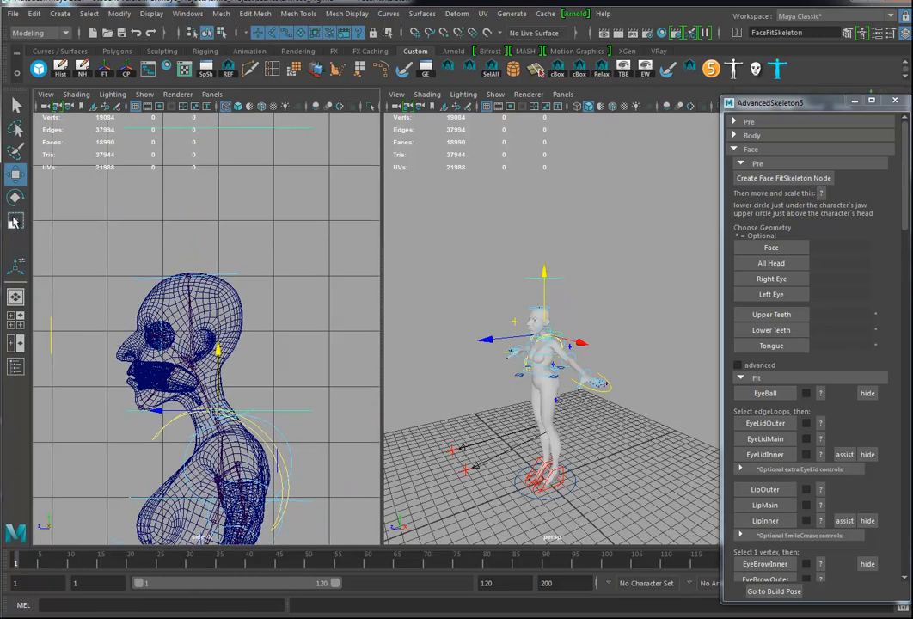
Step: Scale the face FitSkeleton down so its upper circle sits just above the top of the head
left_click(15, 221)
left_click_drag(186, 424, 67, 450)
middle_click_drag(67, 450, 80, 424, "alt")
Step: Assign the Body mesh as the Face geometry and choose to weight the face to the head joint
left_click_drag(503, 418, 495, 373, "alt")
right_click_drag(495, 373, 550, 405, "alt")
left_click_drag(550, 404, 524, 413, "alt")
right_click_drag(524, 413, 591, 422, "alt")
left_click_drag(591, 422, 609, 258, "alt")
left_click(608, 257)
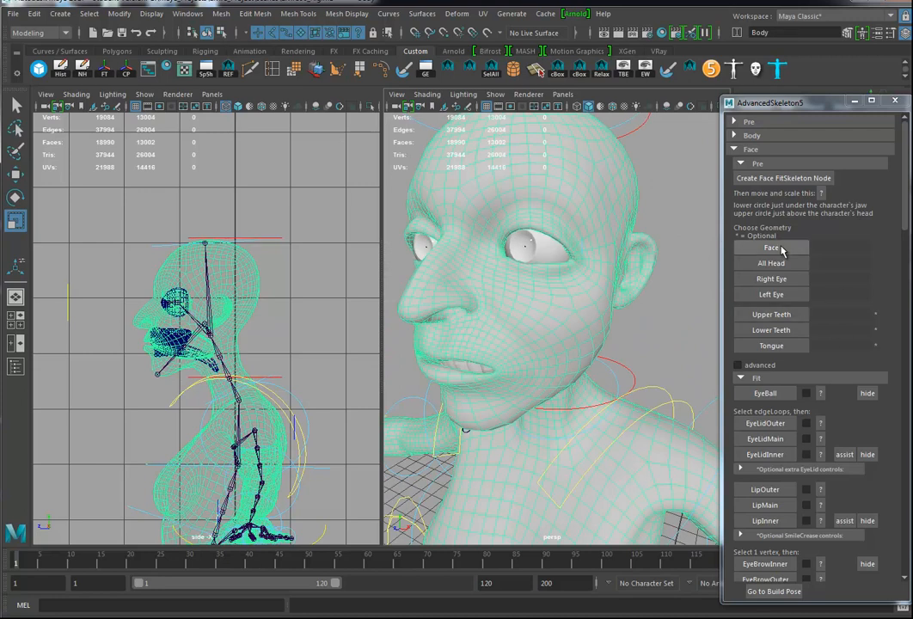
left_click(780, 248)
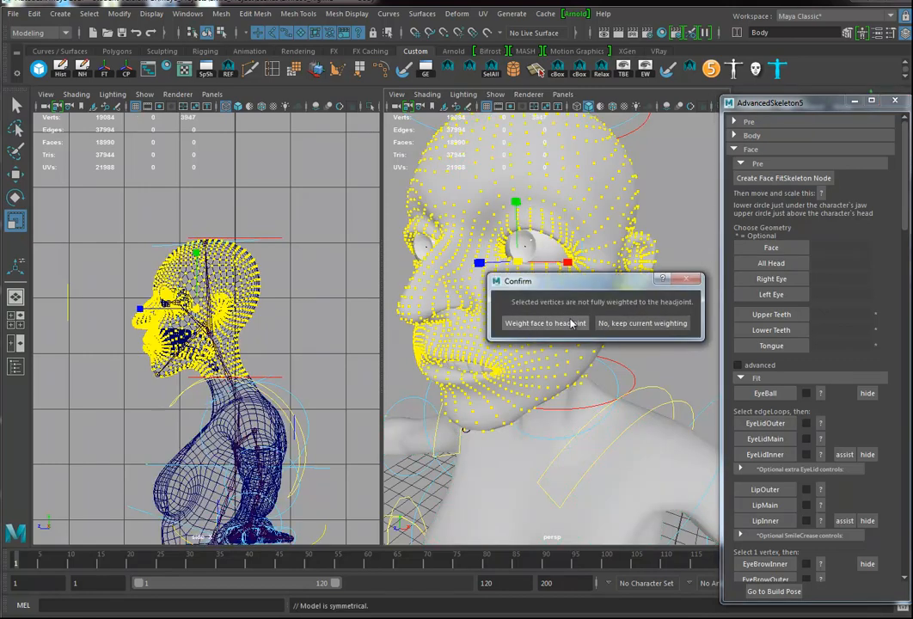
left_click(526, 325)
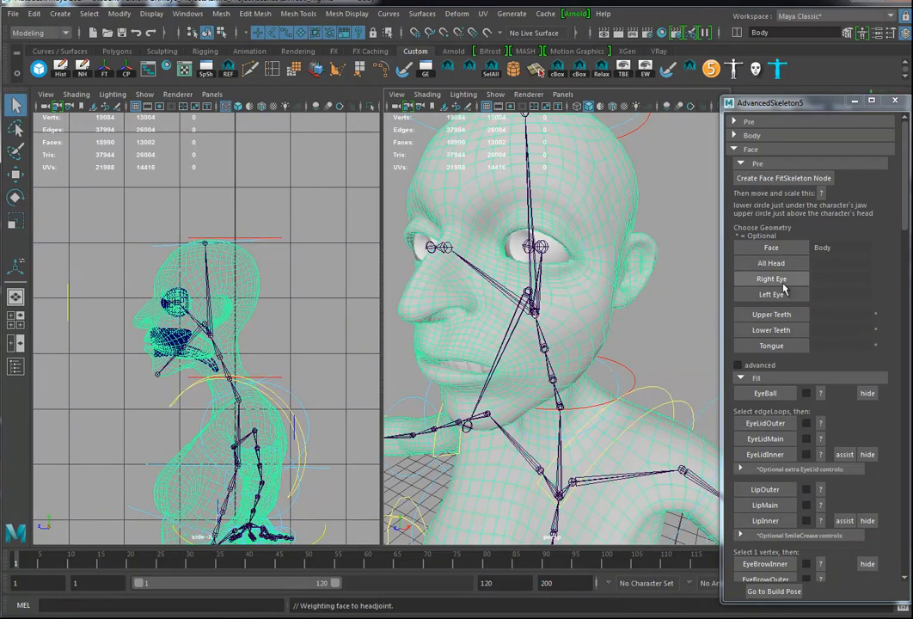
Step: Add the upper teeth, lower teeth and tongue meshes to the Body selection
mouse_move(594, 322)
left_mouse_down("alt")
mouse_move(573, 317)
mouse_move(674, 343)
mouse_move(589, 326)
left_mouse_up("alt")
right_click_drag(589, 326, 610, 336, "alt")
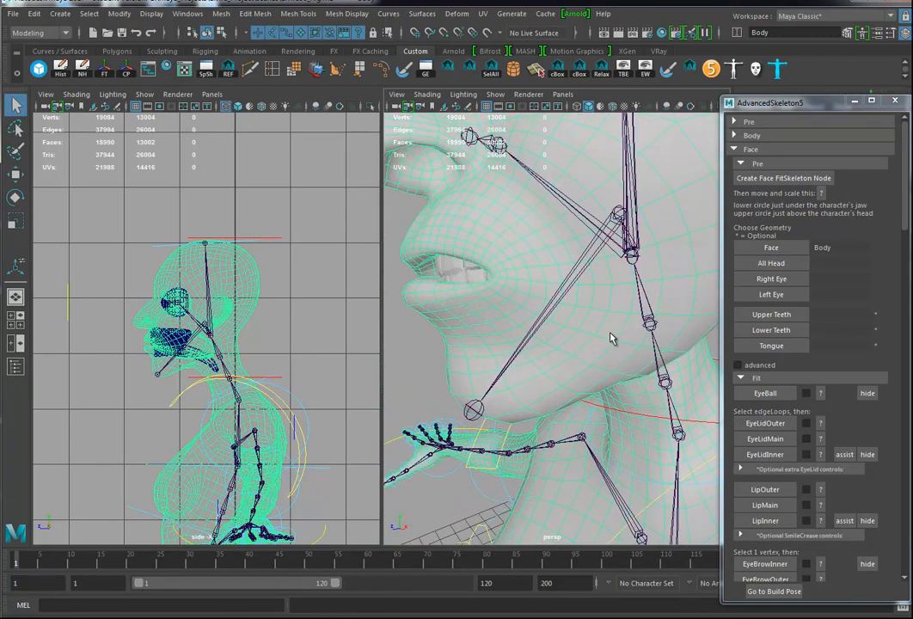
middle_click_drag(589, 325, 597, 336, "alt")
left_click_drag(449, 285, 495, 344)
middle_click_drag(516, 270, 530, 308, "alt")
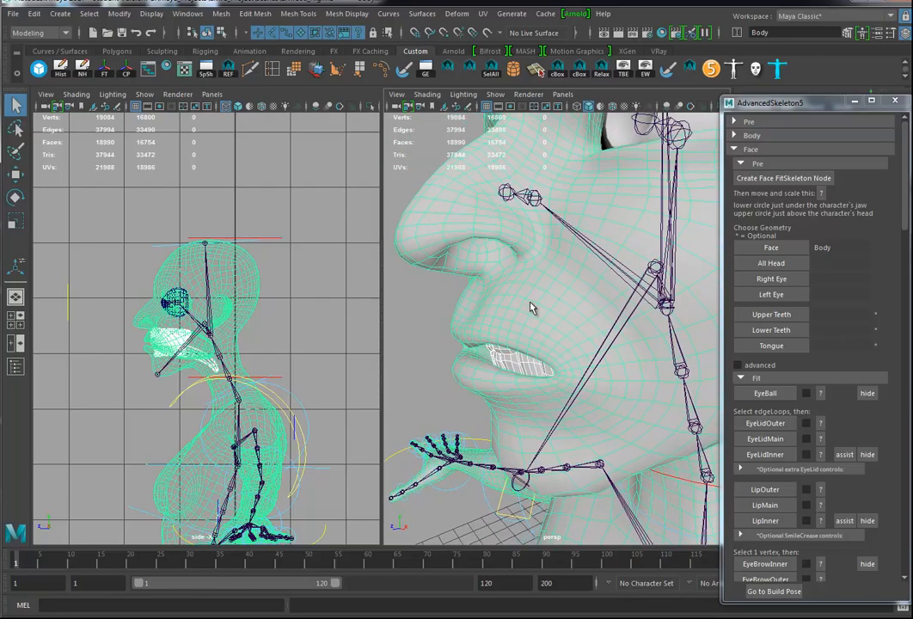
Step: Display the perspective view in wireframe and add both eyes' meshes to the selection, undoing the pick that includes the eye control
key("4")
left_click_drag(552, 304, 550, 320, "alt")
mouse_move(551, 320)
middle_mouse_down("alt")
mouse_move(535, 294)
mouse_move(538, 322)
middle_mouse_up("alt")
left_click_drag(538, 321, 533, 335, "alt")
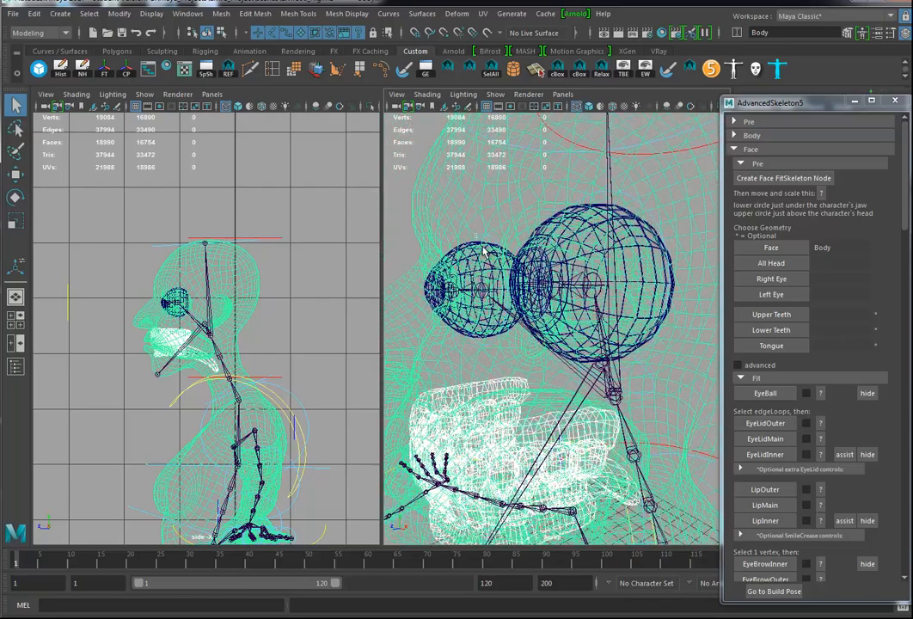
left_click(470, 252)
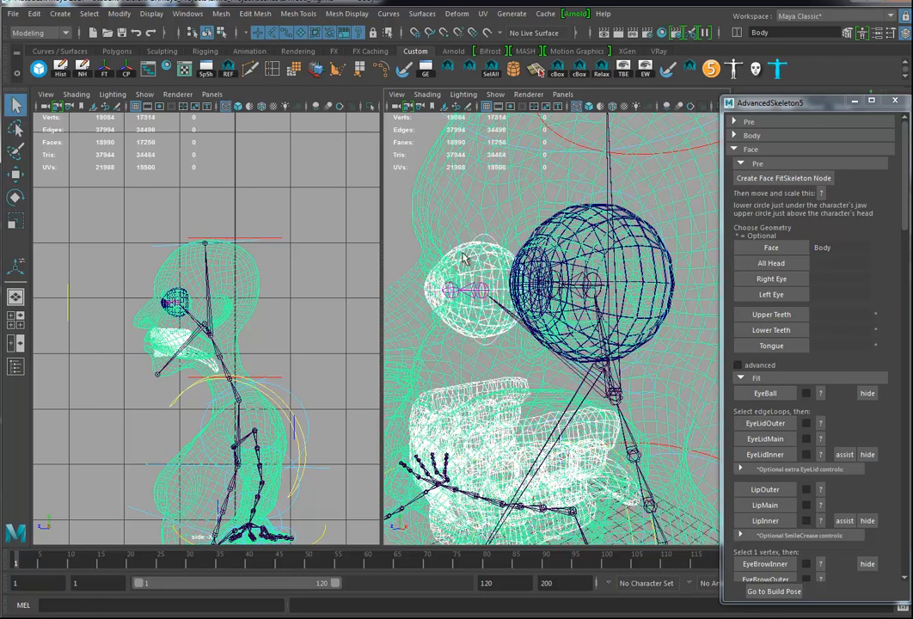
key("ctrl+z")
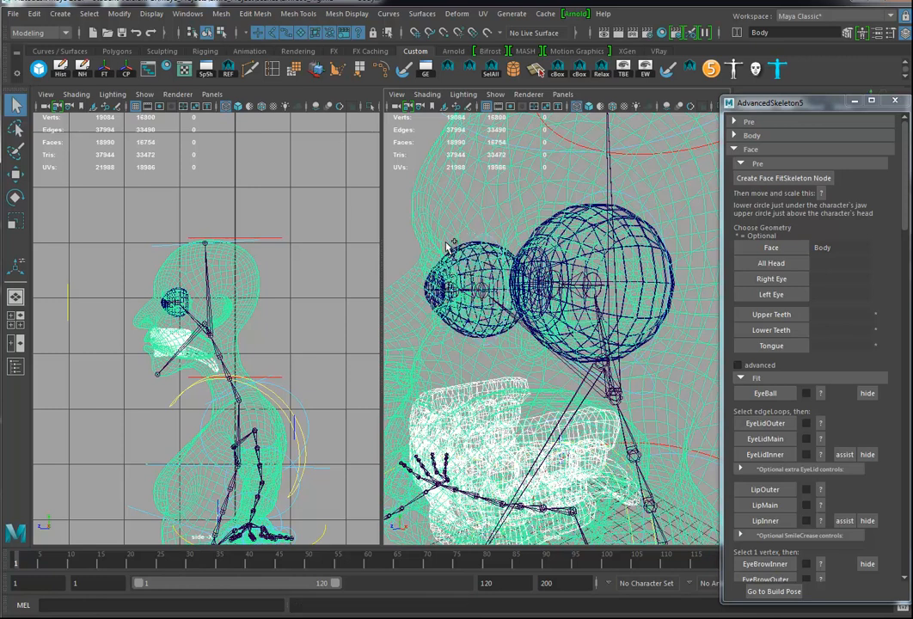
left_click(448, 249)
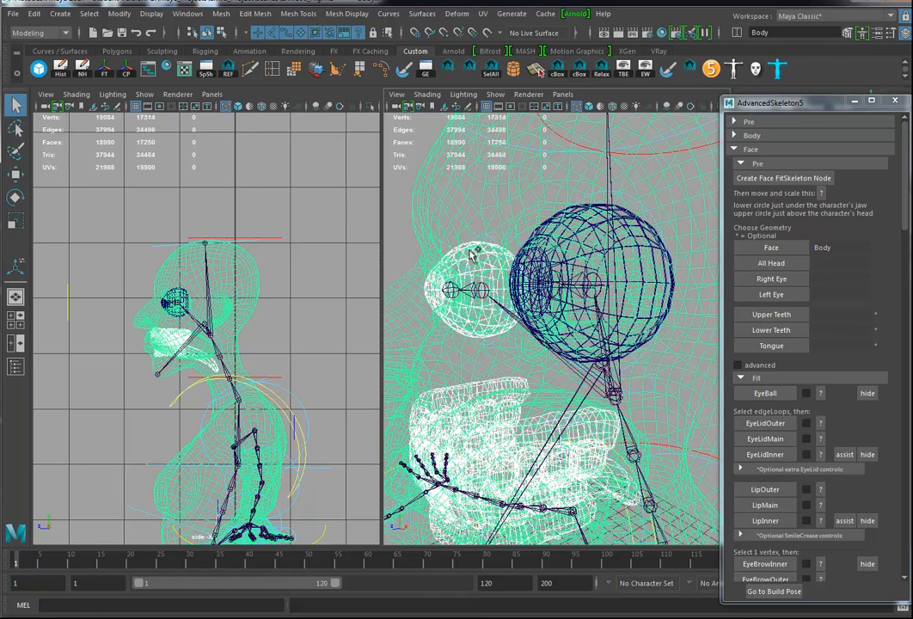
left_click(627, 292, "shift")
Step: Check the list of selected objects and assign the selection as the All Head geometry
right_click_drag(627, 292, 627, 326, "alt")
left_click_drag(627, 327, 597, 299, "alt")
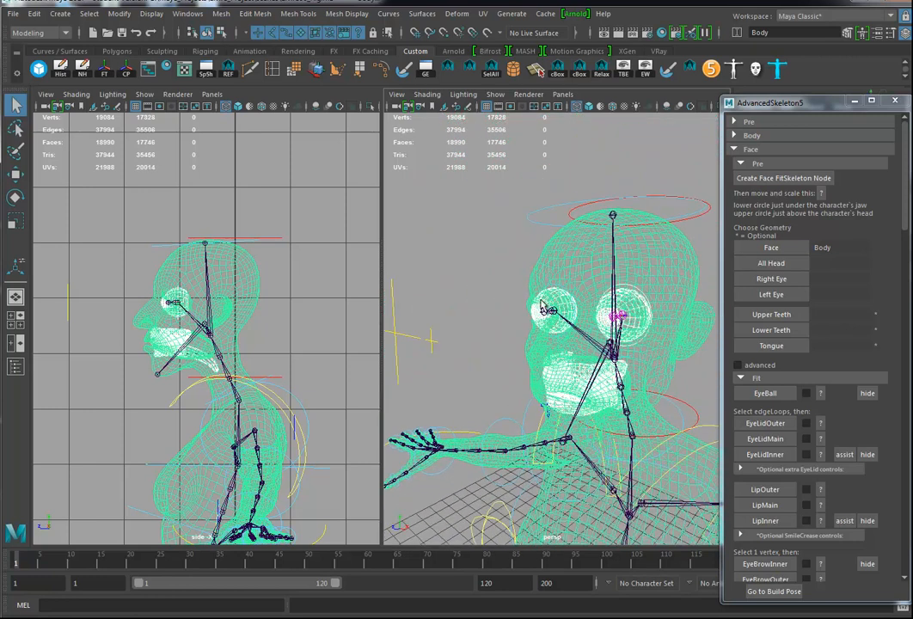
right_click_drag(552, 353, 604, 341, "alt")
left_click_drag(603, 341, 564, 345, "alt")
mouse_move(564, 346)
right_mouse_down("alt")
mouse_move(587, 347)
mouse_move(573, 346)
right_mouse_up("alt")
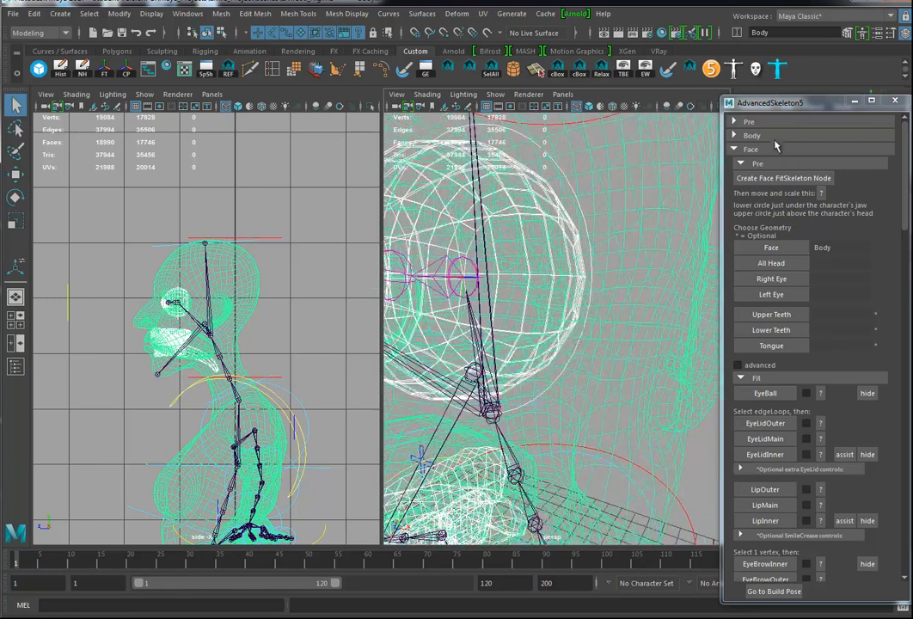
left_click_drag(798, 105, 808, 138)
left_click(813, 108)
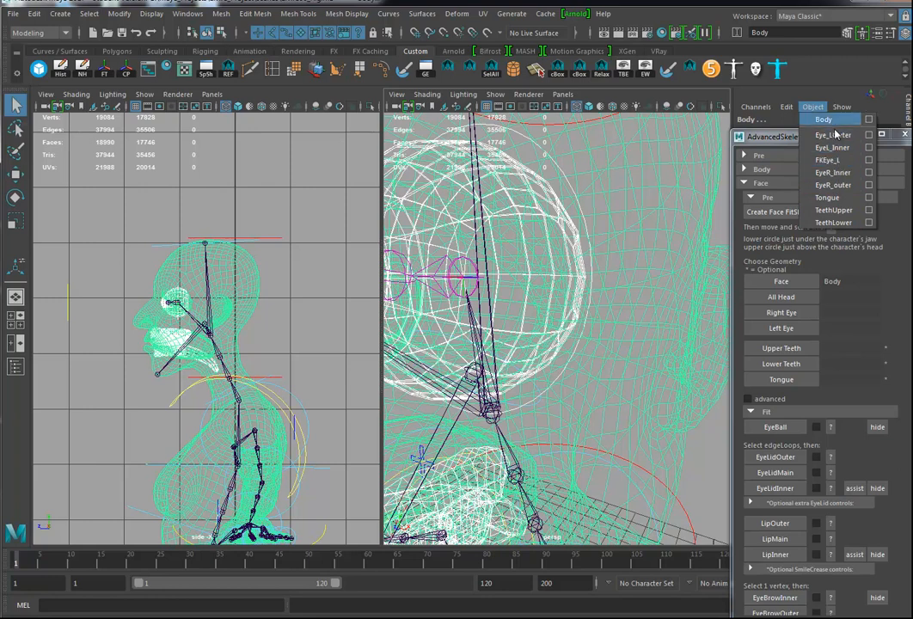
left_click(813, 107)
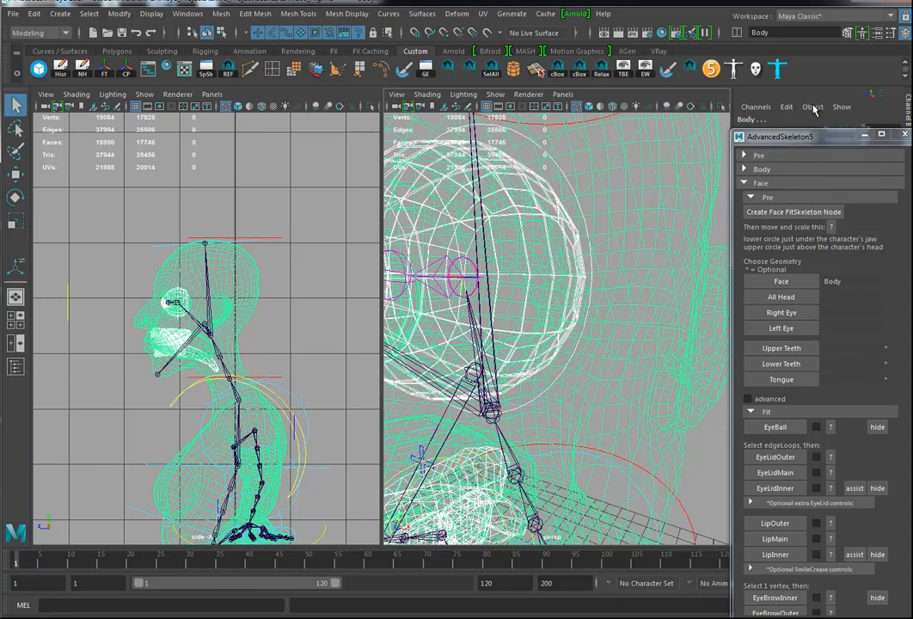
left_click_drag(804, 138, 797, 90)
left_click(775, 249)
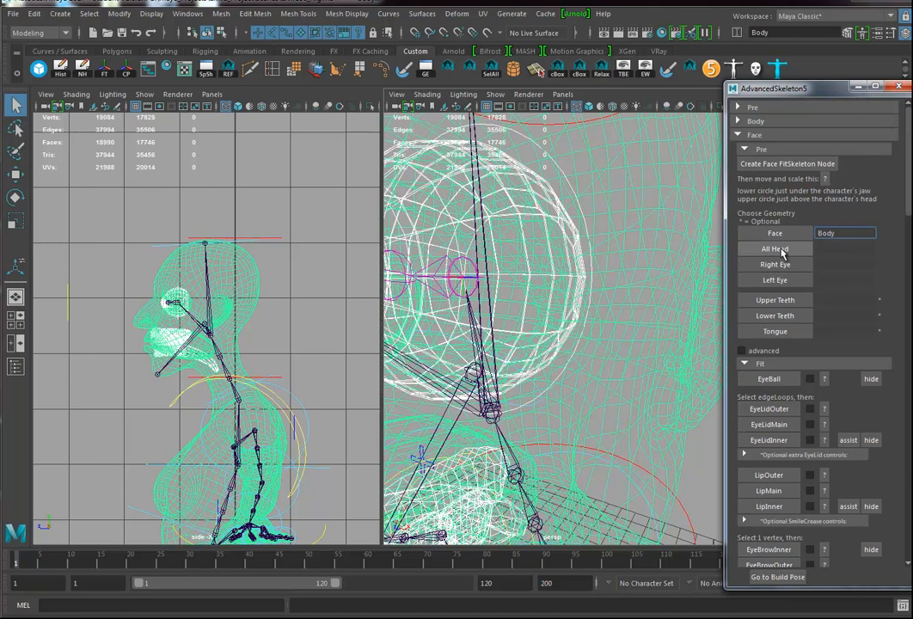
Step: Assign the left eye's inner and outer meshes as the Left Eye geometry and the right eye's as the Right Eye geometry
left_click(576, 325)
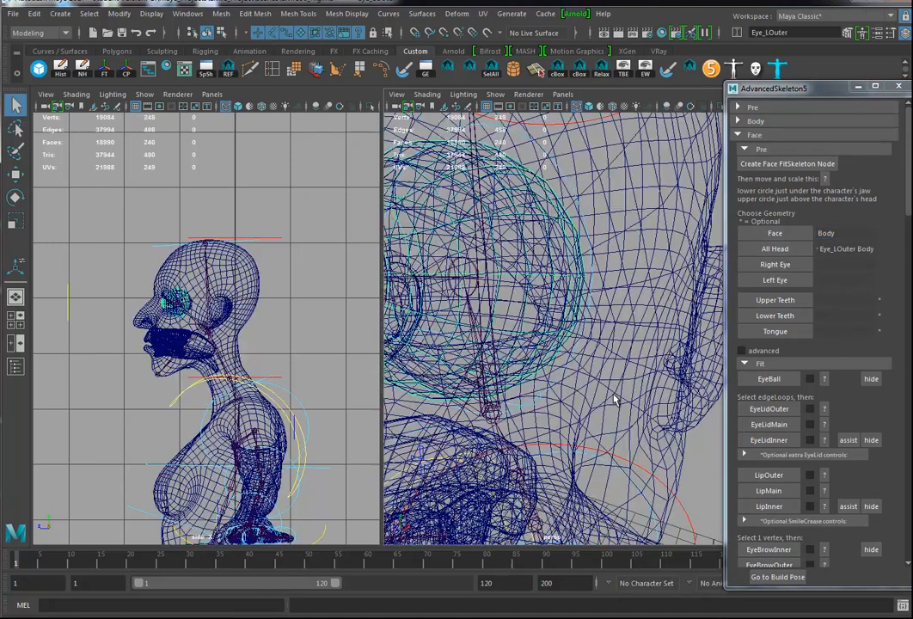
left_click_drag(581, 354, 632, 355, "alt")
right_click_drag(652, 344, 561, 332, "alt")
middle_click_drag(561, 332, 476, 323, "alt")
right_click_drag(516, 315, 603, 341, "alt")
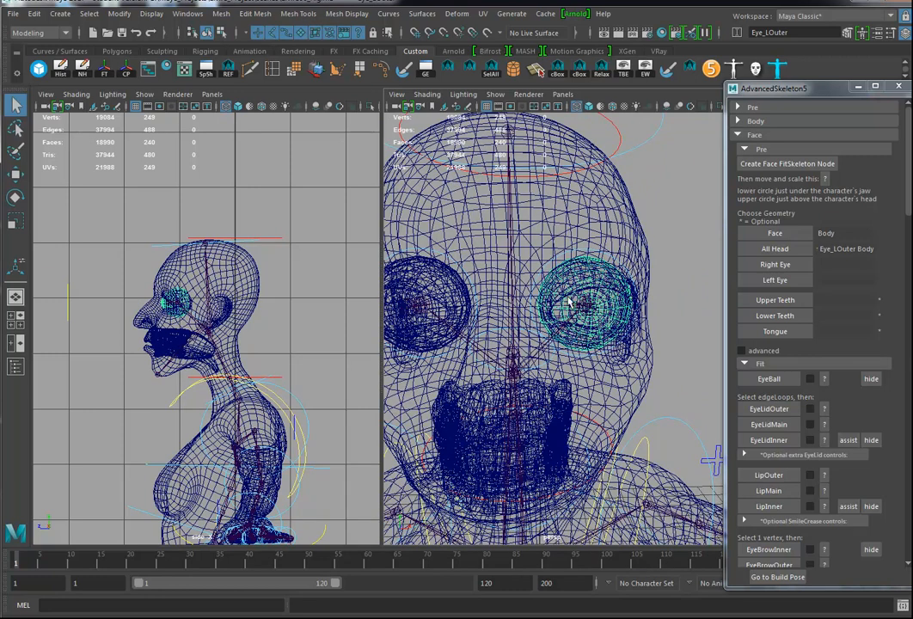
left_click_drag(804, 92, 811, 173)
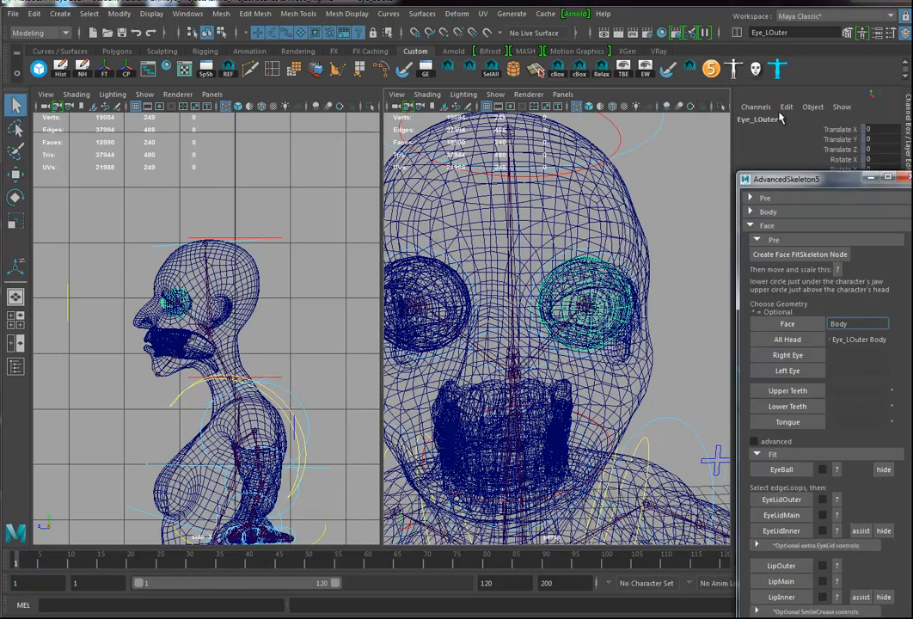
right_click_drag(601, 331, 614, 320, "alt")
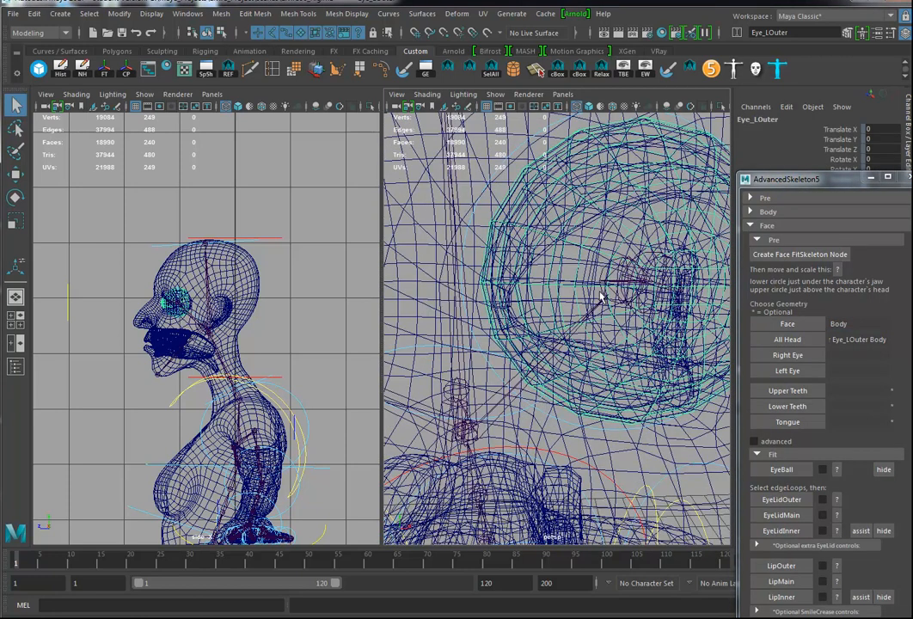
left_click(567, 293, "shift")
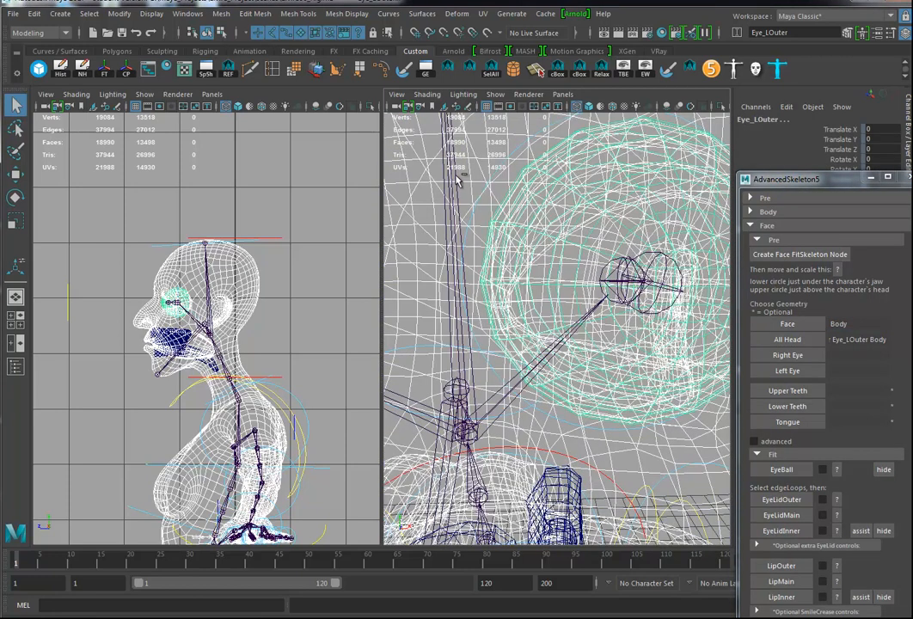
left_click(460, 187, "ctrl")
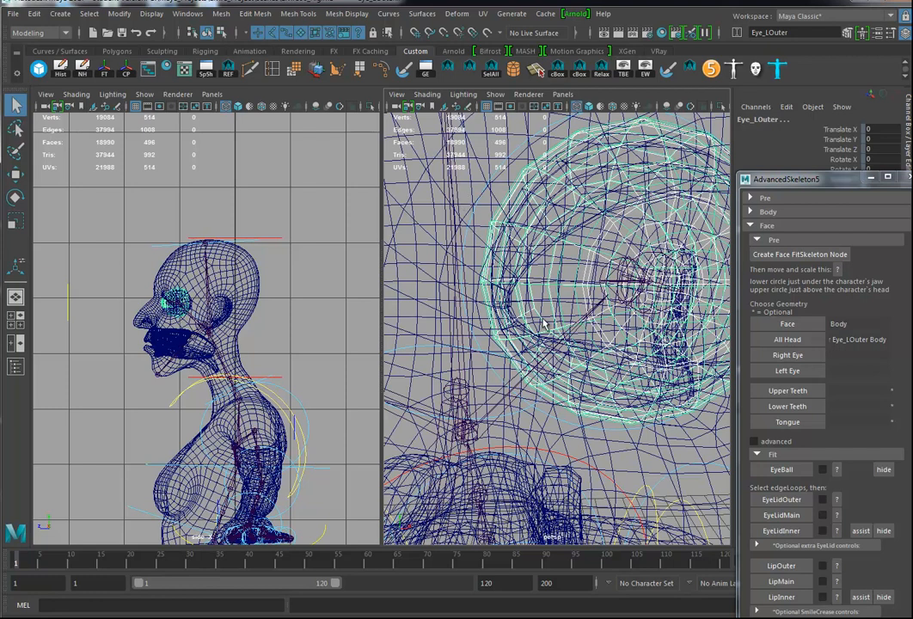
right_click_drag(609, 272, 587, 289, "alt")
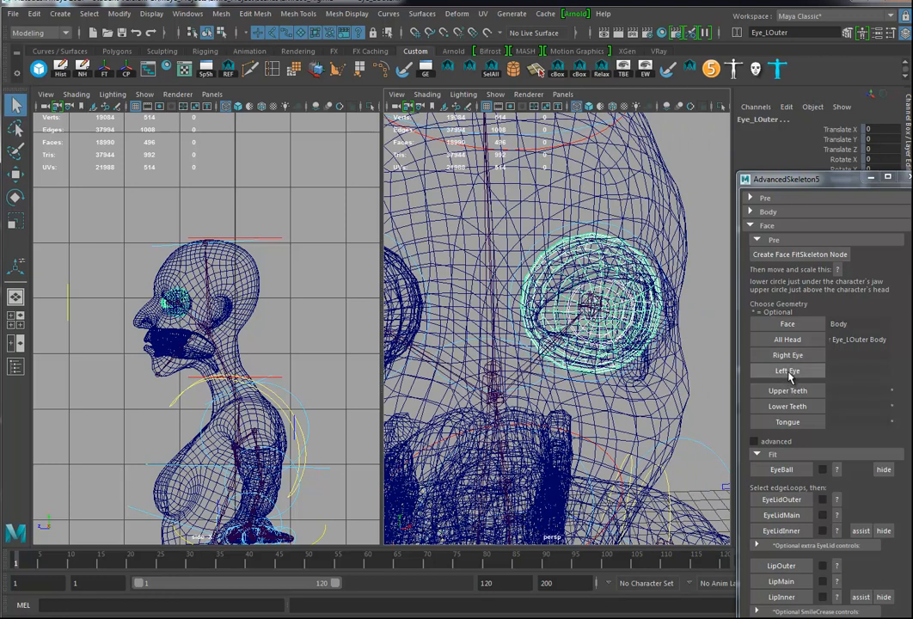
left_click(788, 372)
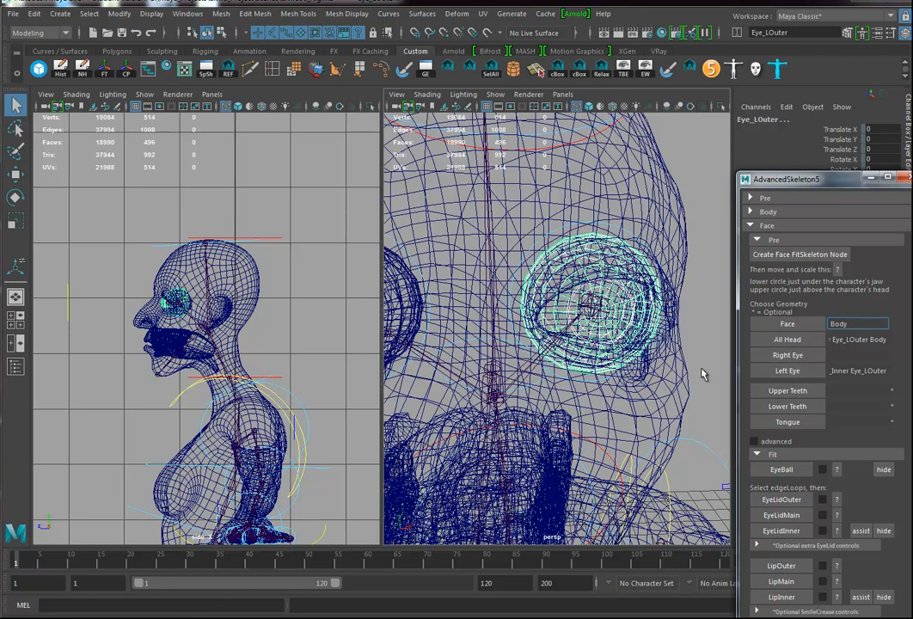
left_click(411, 275)
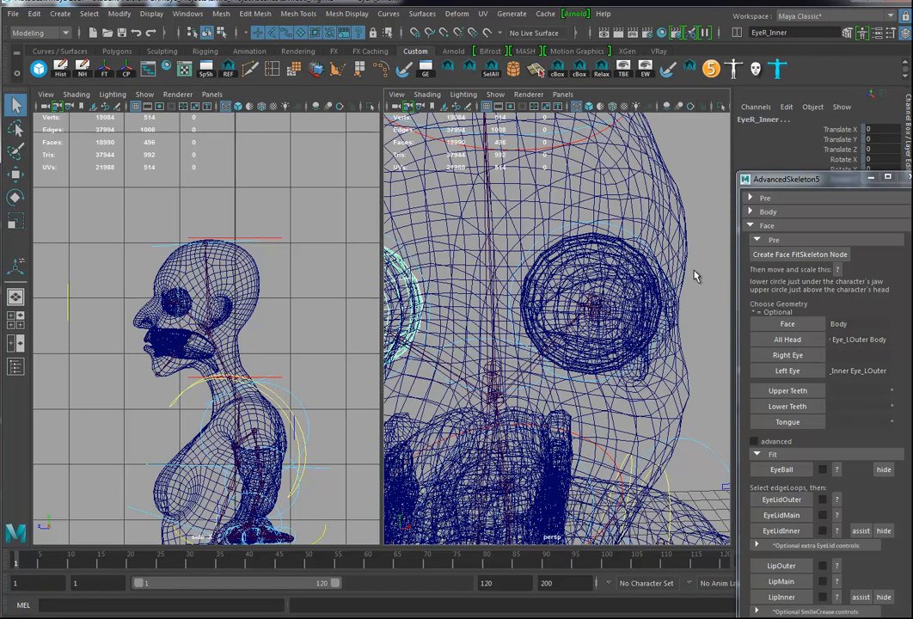
left_click(812, 359)
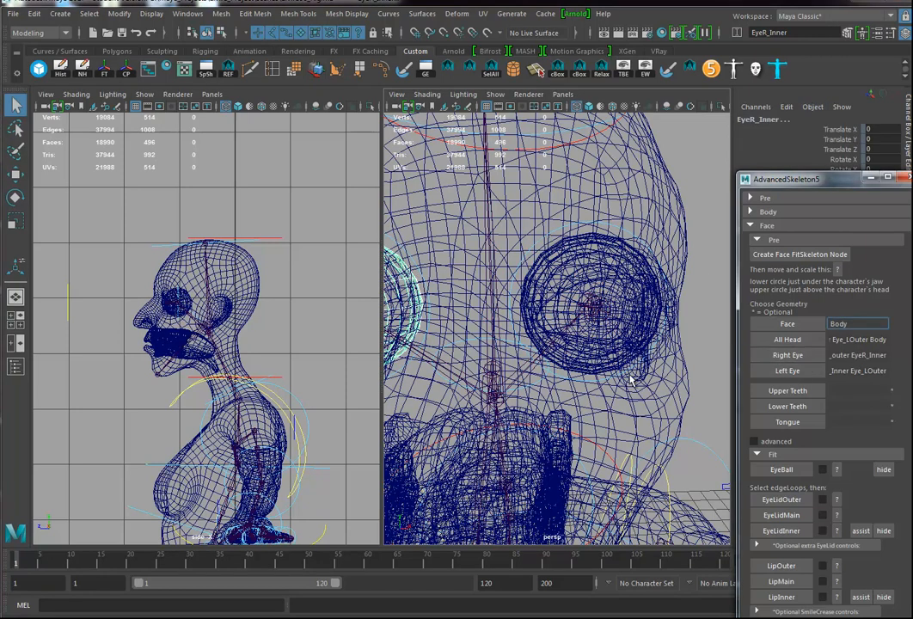
Step: Assign the TeethUpper mesh as the Upper Teeth geometry and TeethLower as the Lower Teeth geometry
left_click_drag(622, 436, 537, 301, "alt")
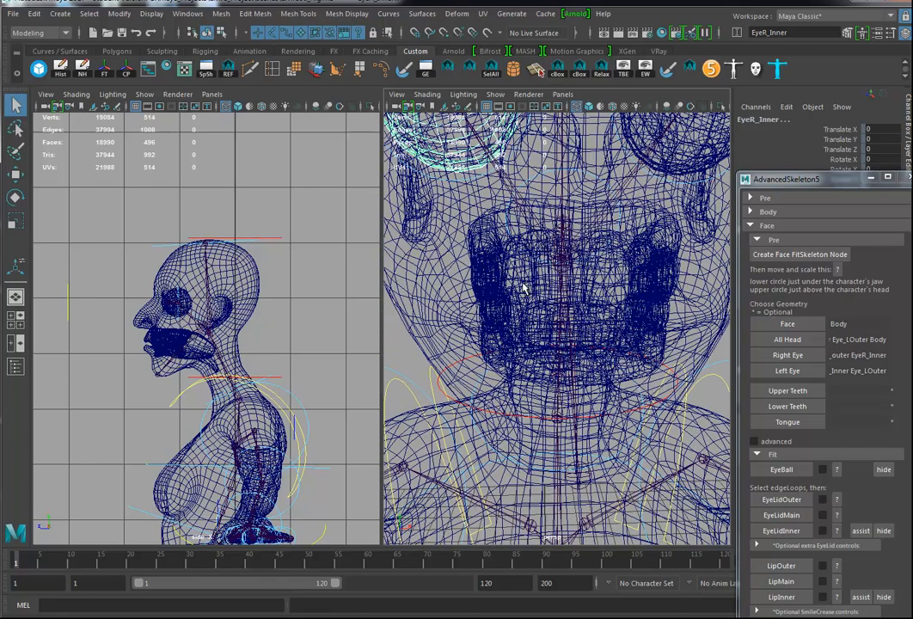
left_click(503, 283)
left_click(501, 308)
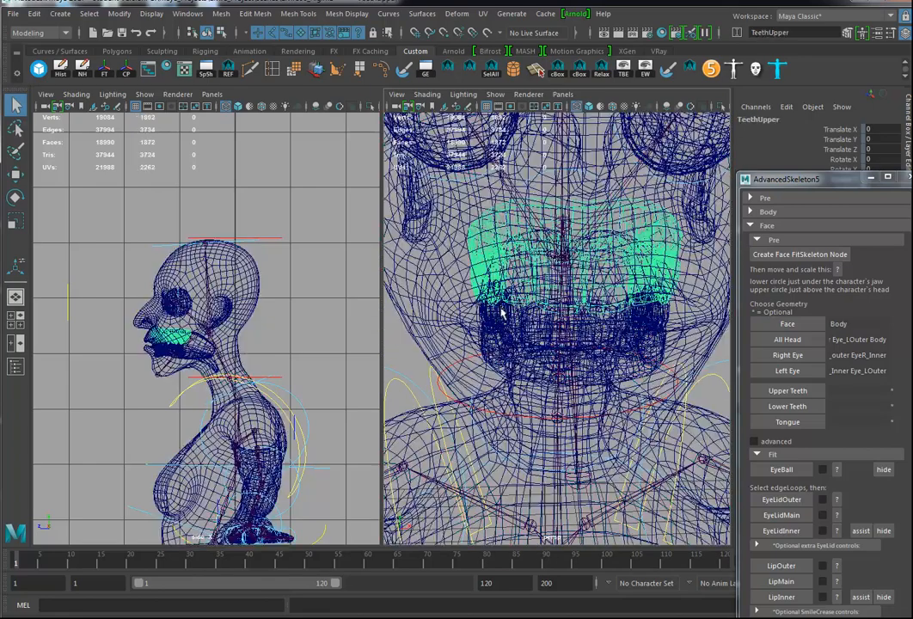
left_click(784, 391)
left_click(511, 327)
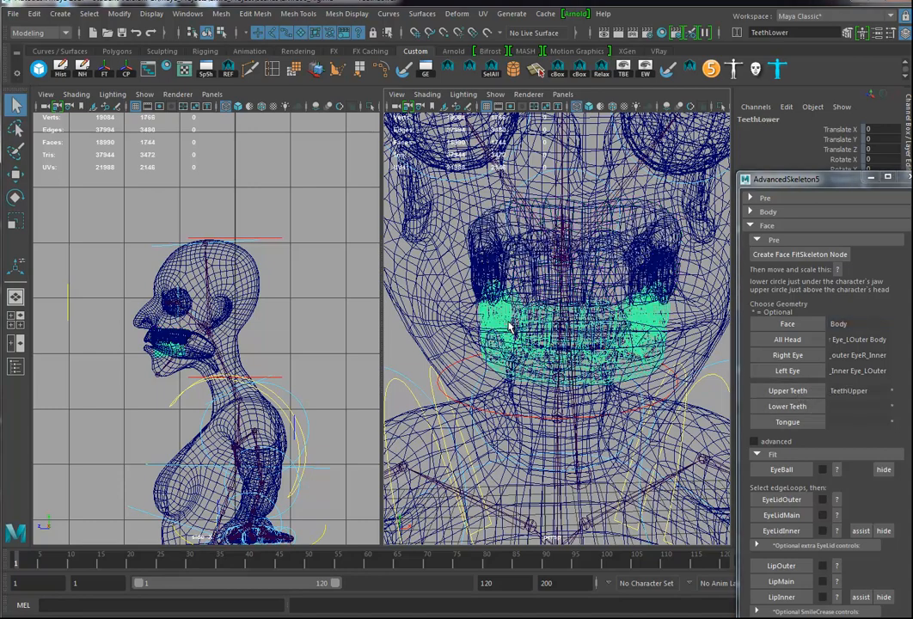
left_click(791, 409)
Step: Assign the Tongue mesh as the Tongue geometry
scroll(584, 361, "up", 5)
scroll(550, 327, "up", 4)
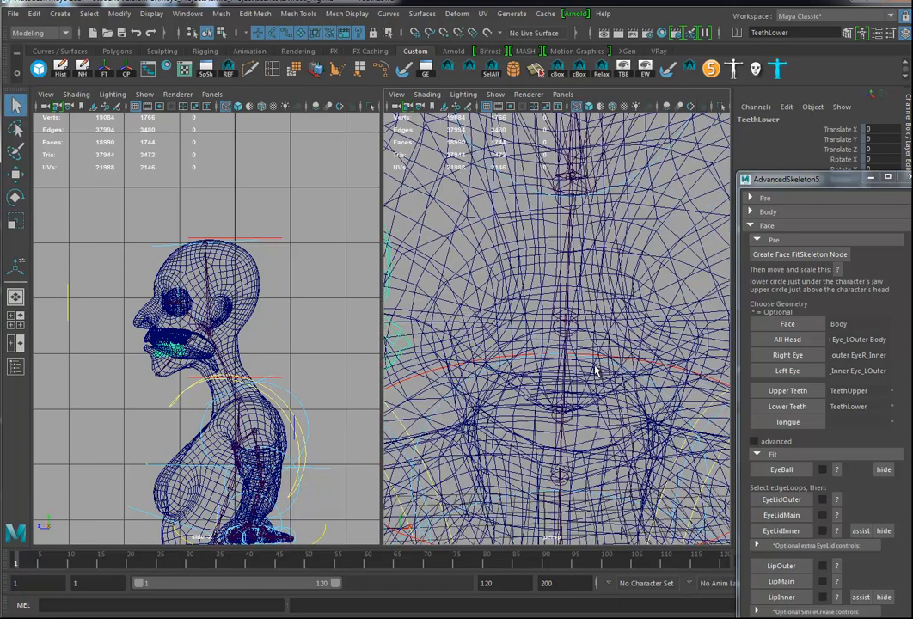
left_click(480, 270)
right_click_drag(636, 327, 562, 334, "alt")
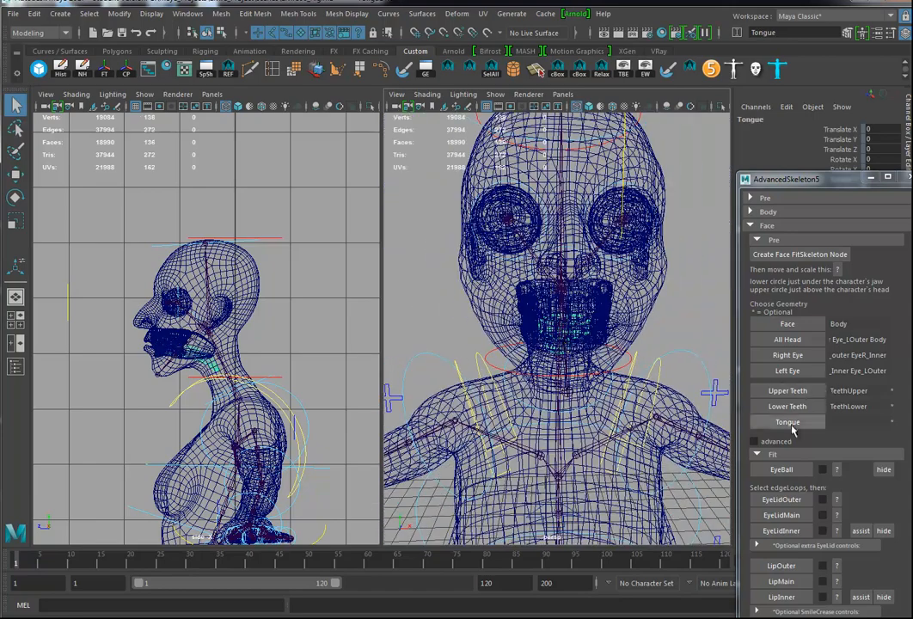
left_click(761, 420)
Step: Check the advanced options for the head joint and the face skin cluster, leaving them disabled
right_click_drag(604, 365, 559, 359, "alt")
left_click_drag(558, 359, 671, 394, "alt")
scroll(824, 387, "down", 6)
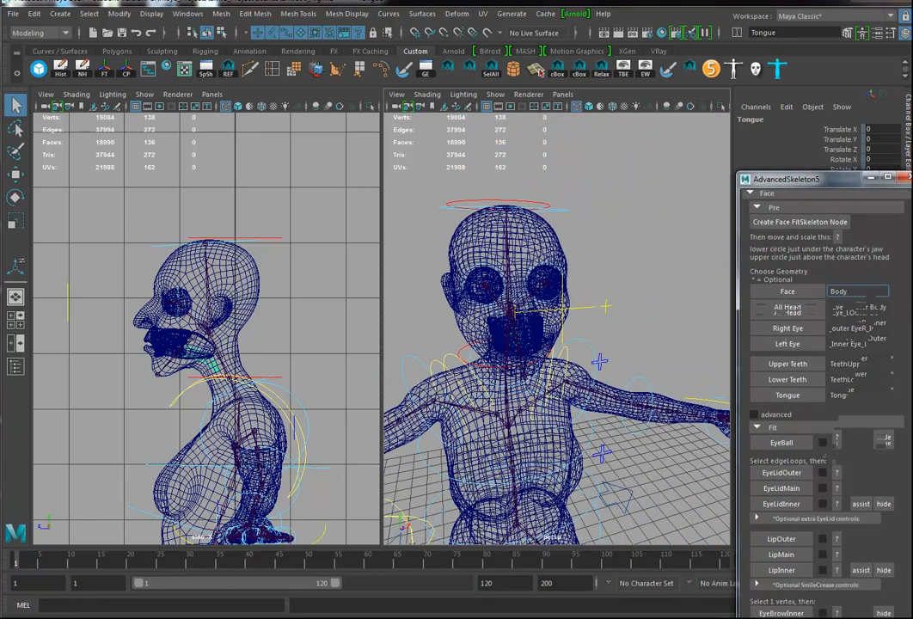
scroll(824, 387, "down", 1)
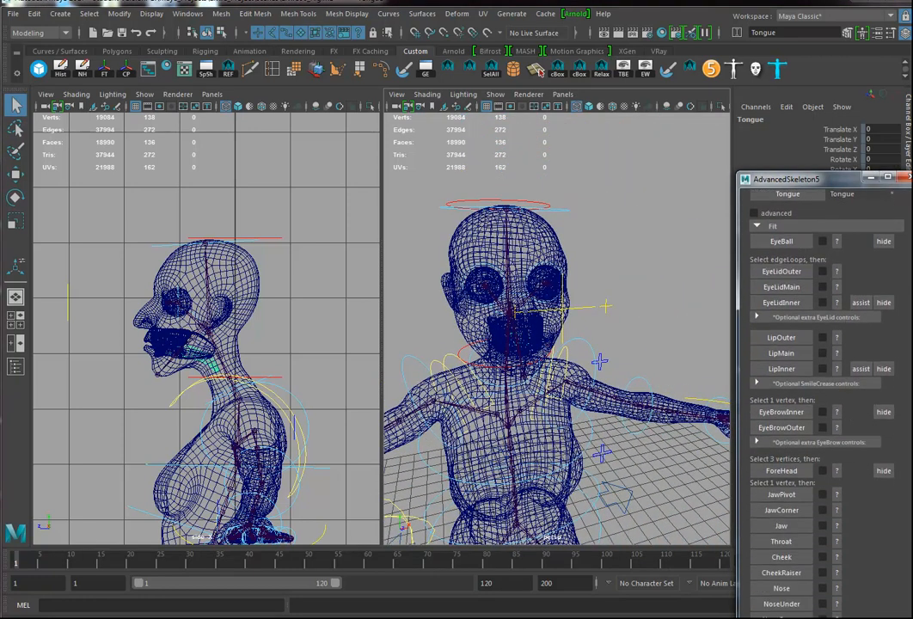
left_click(755, 213)
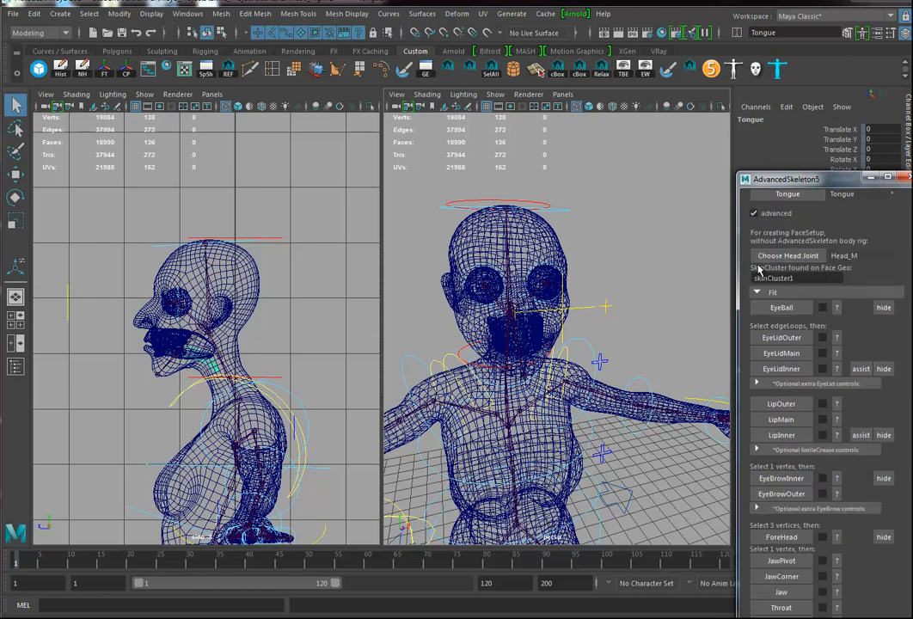
left_click(754, 212)
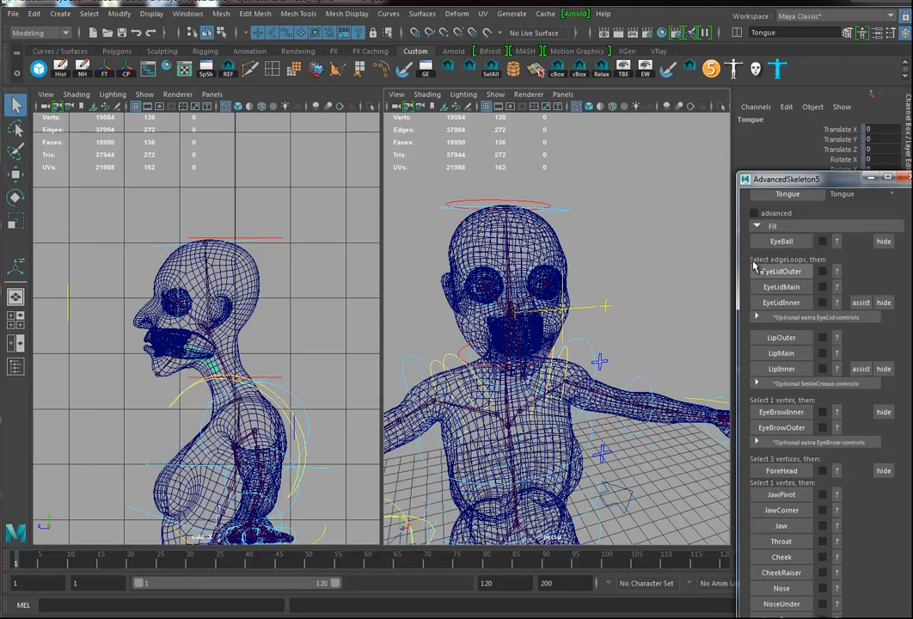
Step: Display the perspective view in smooth shading, framed on the right side of the face
left_click_drag(479, 287, 590, 340, "alt")
left_click_drag(602, 409, 581, 176, "alt")
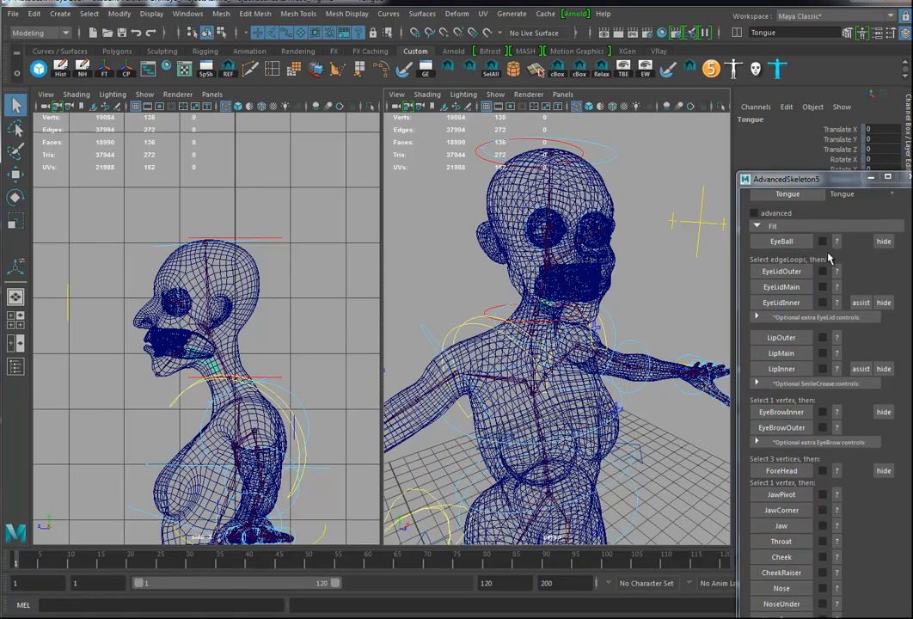
left_click_drag(588, 317, 591, 333, "alt")
key("5")
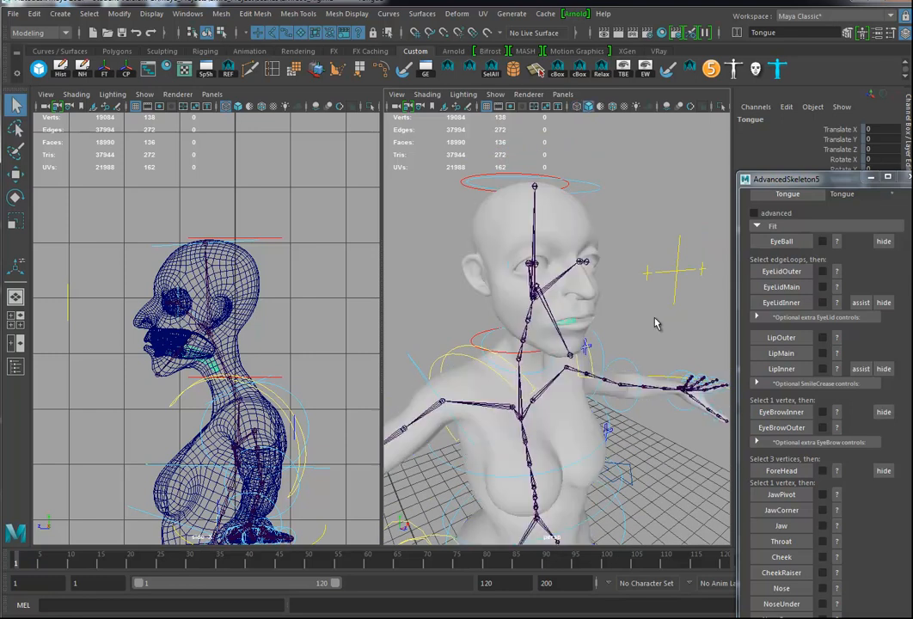
right_click_drag(599, 338, 640, 356, "alt")
left_click_drag(639, 356, 728, 308, "alt")
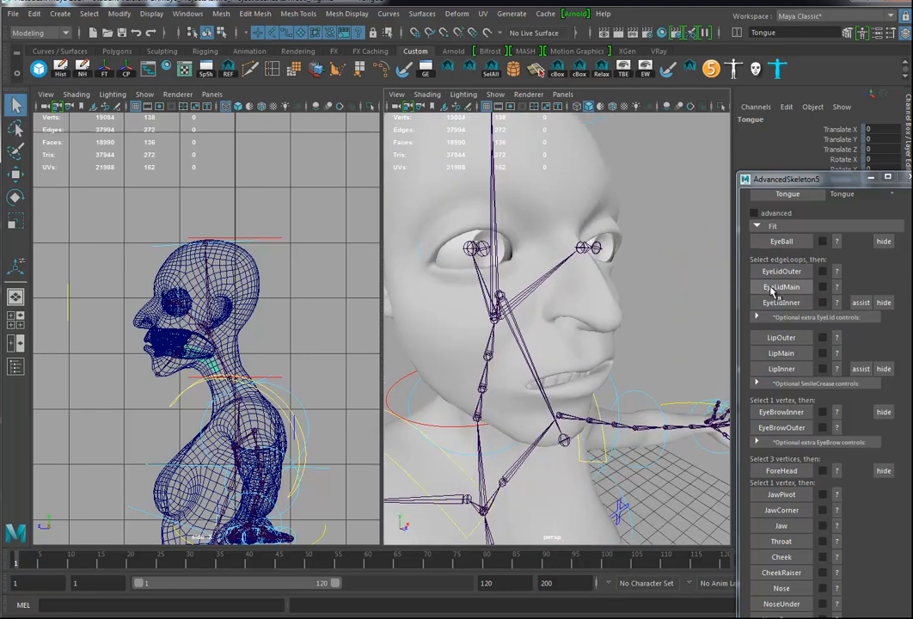
Step: Consult the EyeBall placement help and create the EyeBall fit object from the right eye's inner mesh
left_click(838, 243)
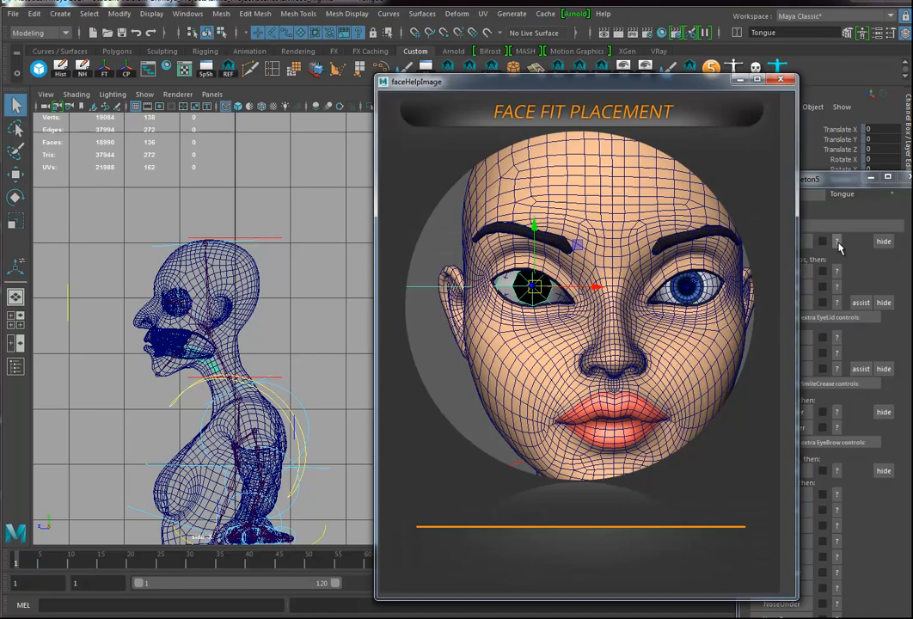
left_click(781, 82)
scroll(551, 292, "up", 6)
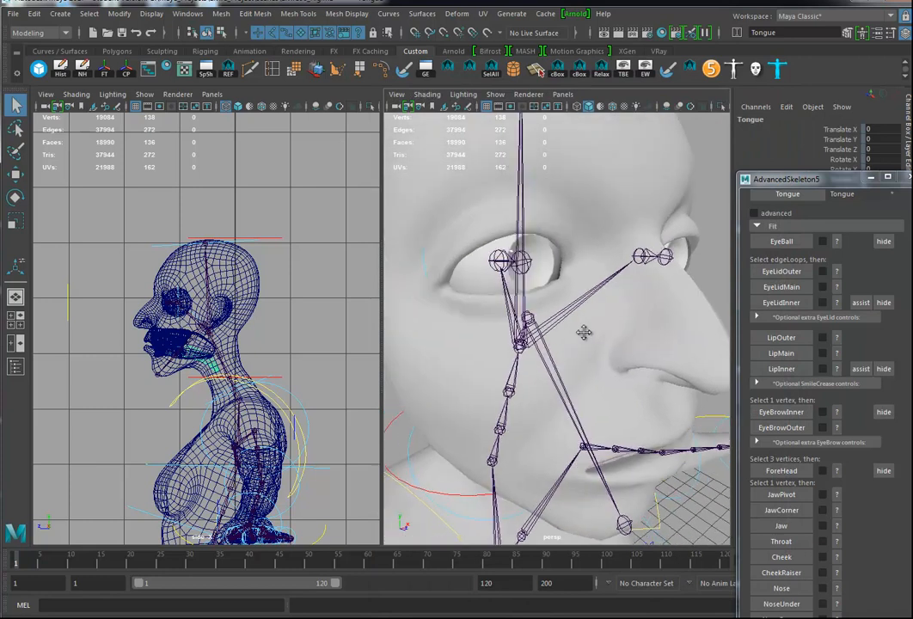
left_click(564, 273)
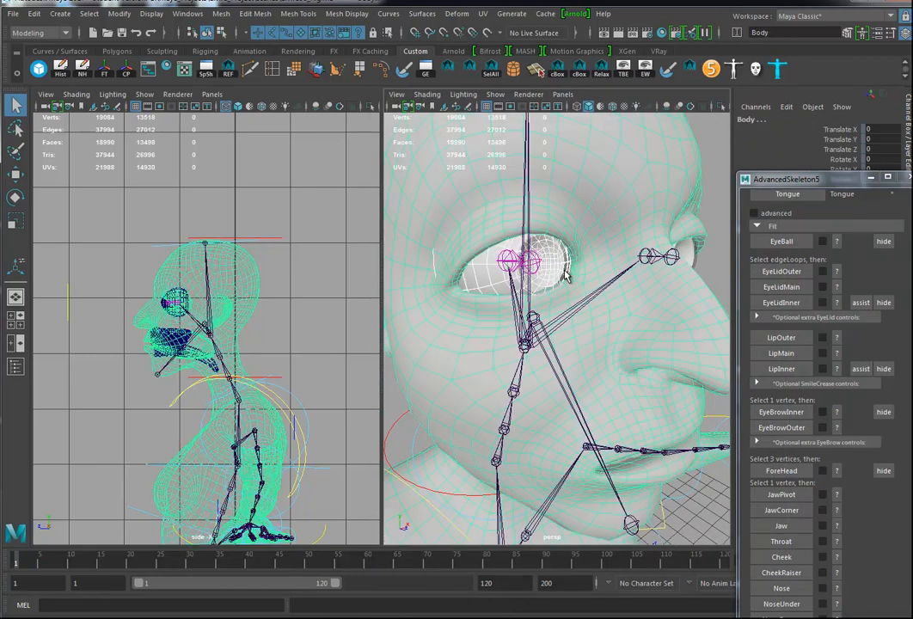
left_click(533, 269)
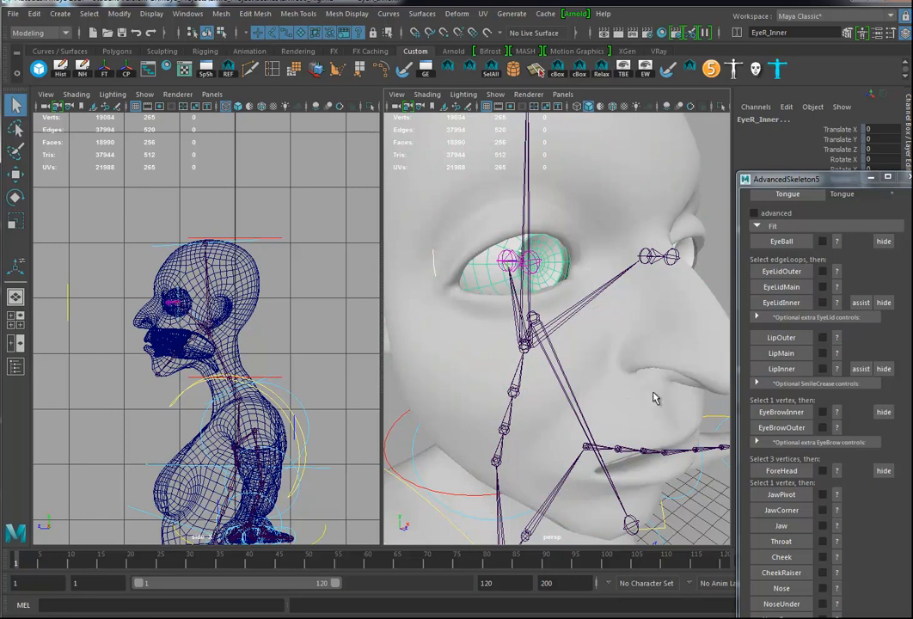
left_click(785, 242)
left_click(571, 324)
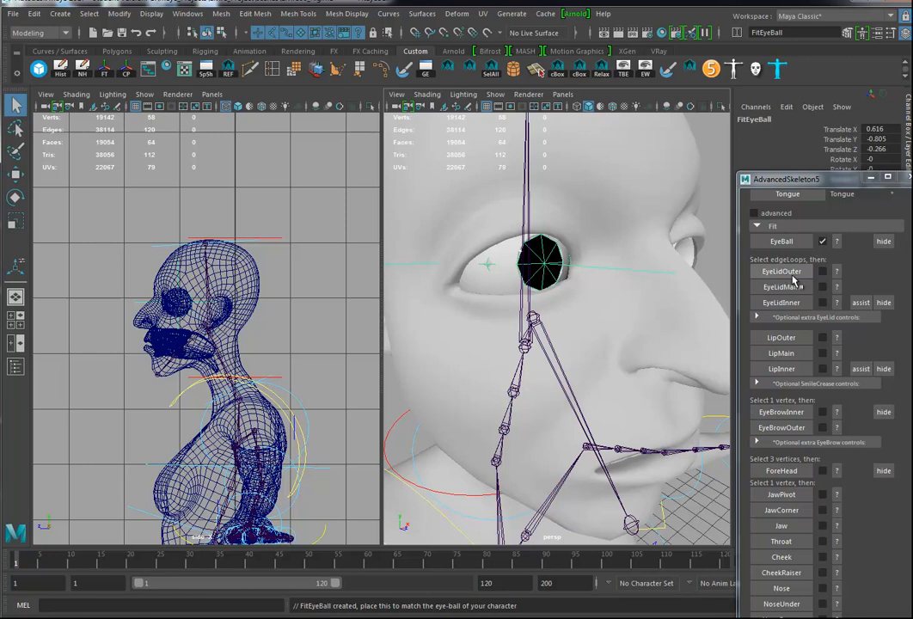
Step: Consult the EyeLidOuter help and create the EyeLidOuter fit from the outer edge loop around the right eye
left_click(837, 270)
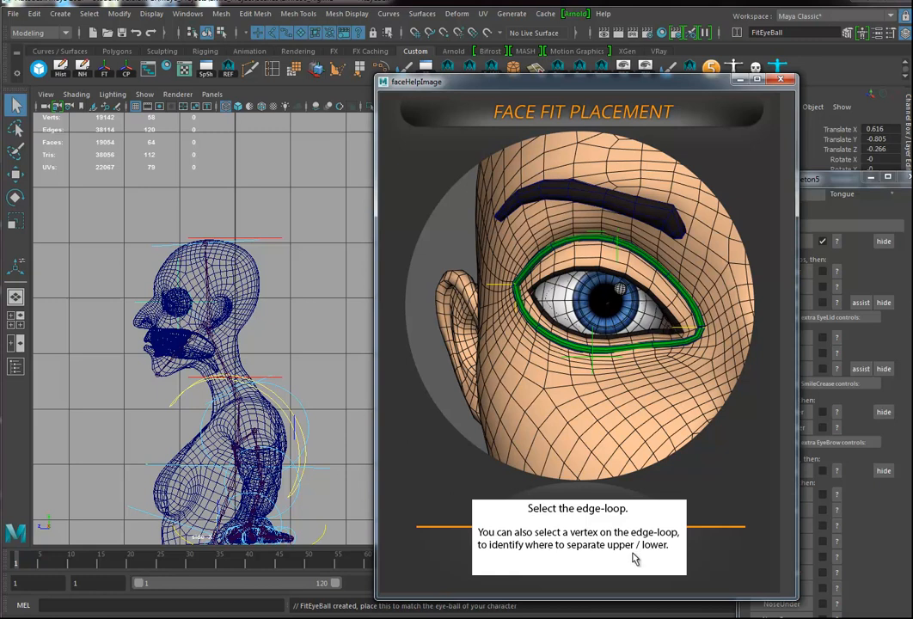
left_click(650, 68)
left_click(583, 235)
right_click_drag(564, 222, 555, 212)
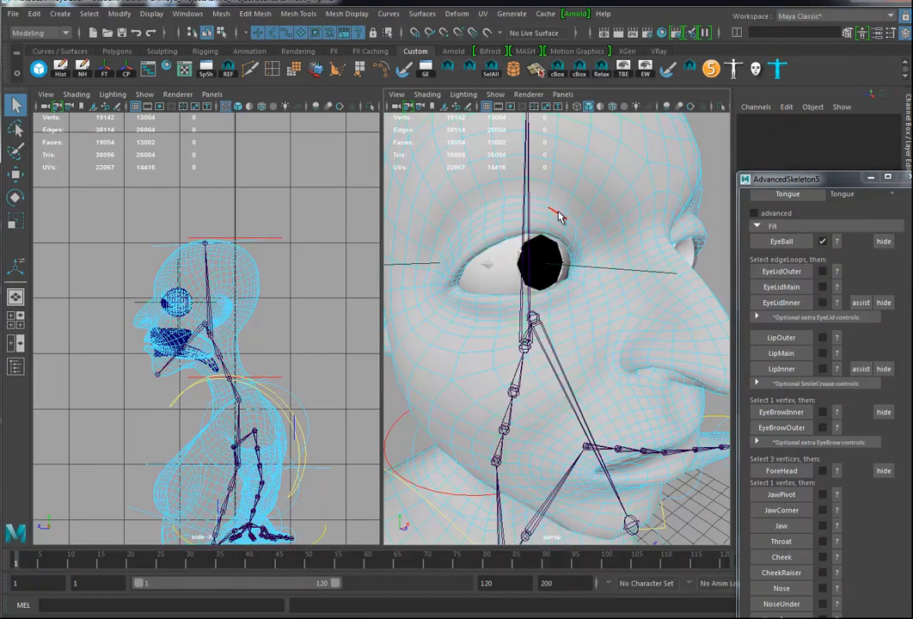
double_click(557, 217)
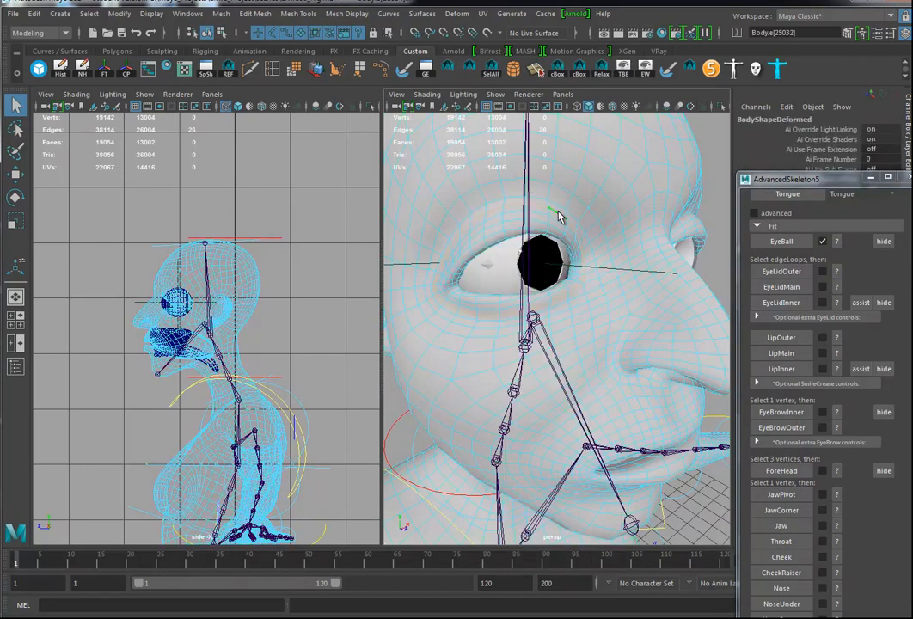
left_click(789, 271)
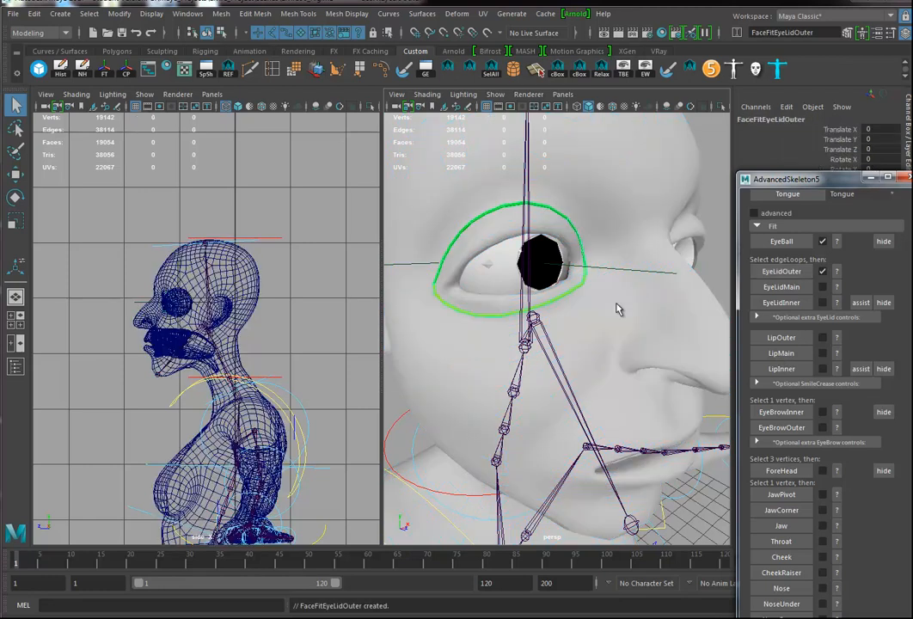
Step: Create the EyeLidMain fit from the edge loop along the rim of the right eyelids
left_click(587, 320)
scroll(600, 321, "up", 6)
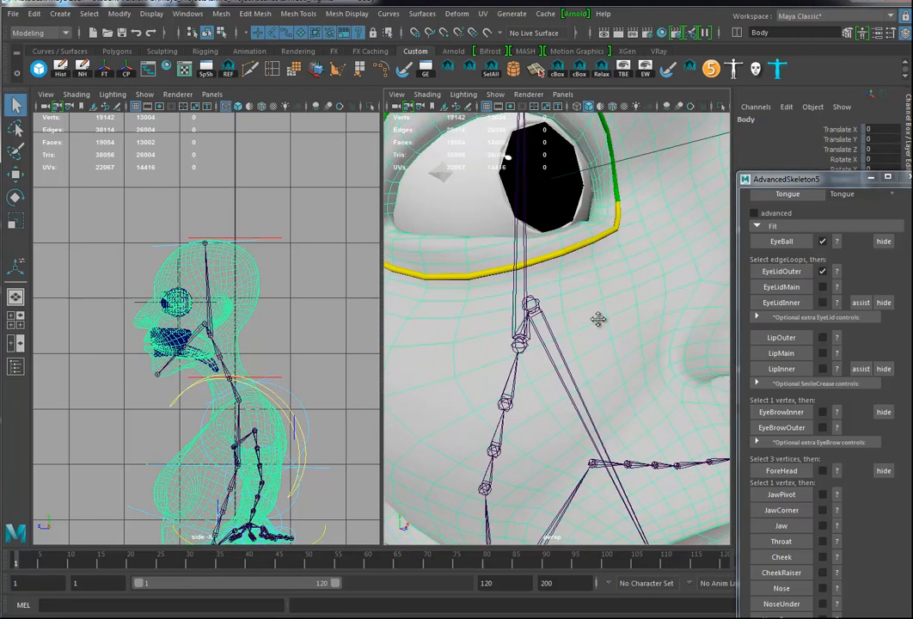
right_click_drag(504, 225, 499, 190)
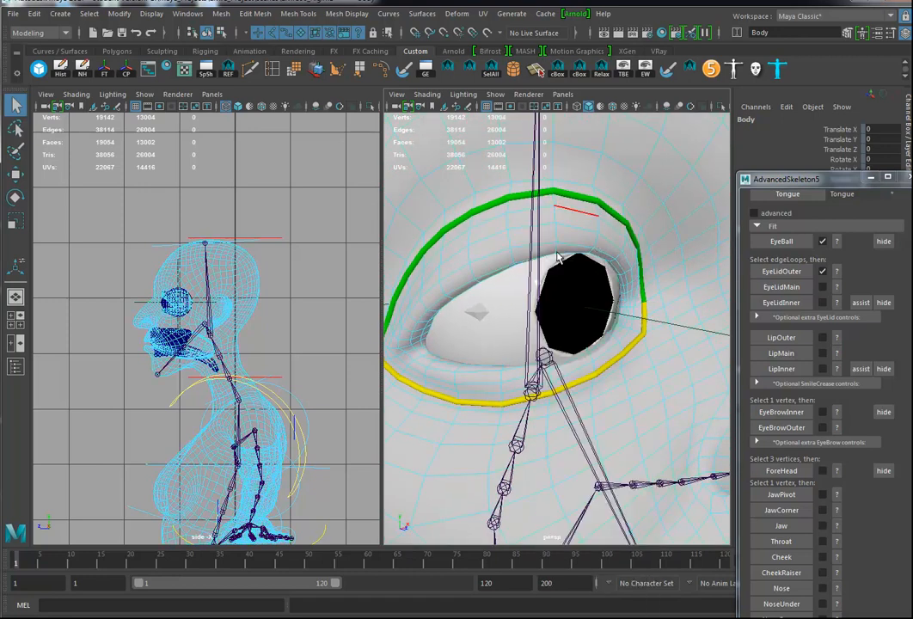
double_click(501, 272)
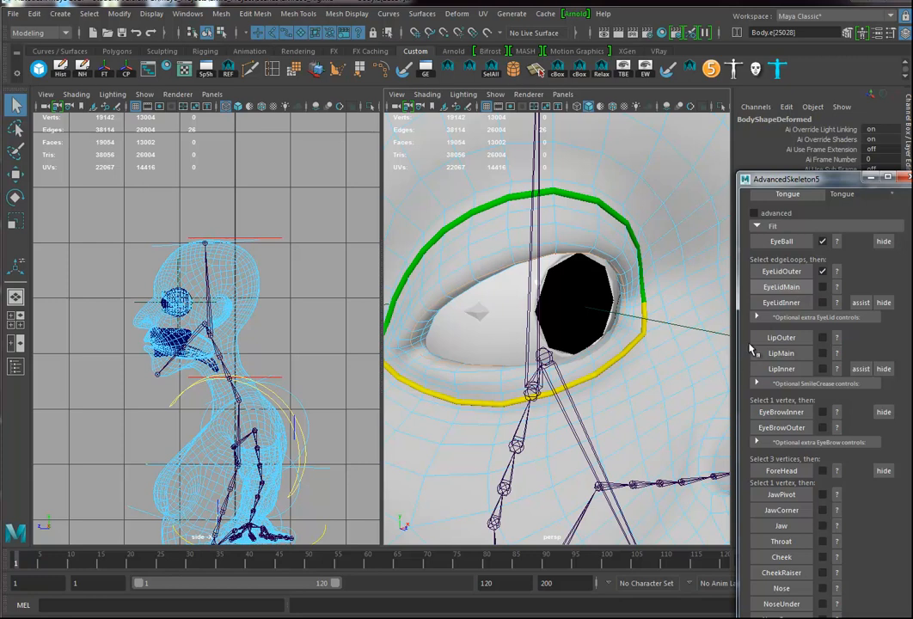
left_click_drag(657, 343, 659, 313, "alt")
Step: Isolate the body mesh in the perspective view, framed on the right eye's inner corner
left_click(649, 318)
scroll(648, 321, "up", 6)
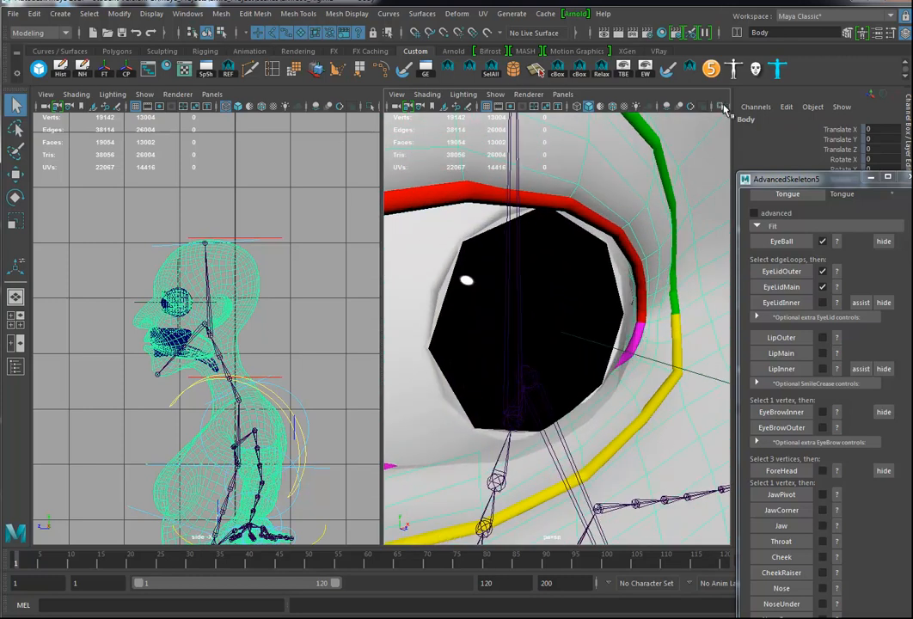
left_click(600, 96)
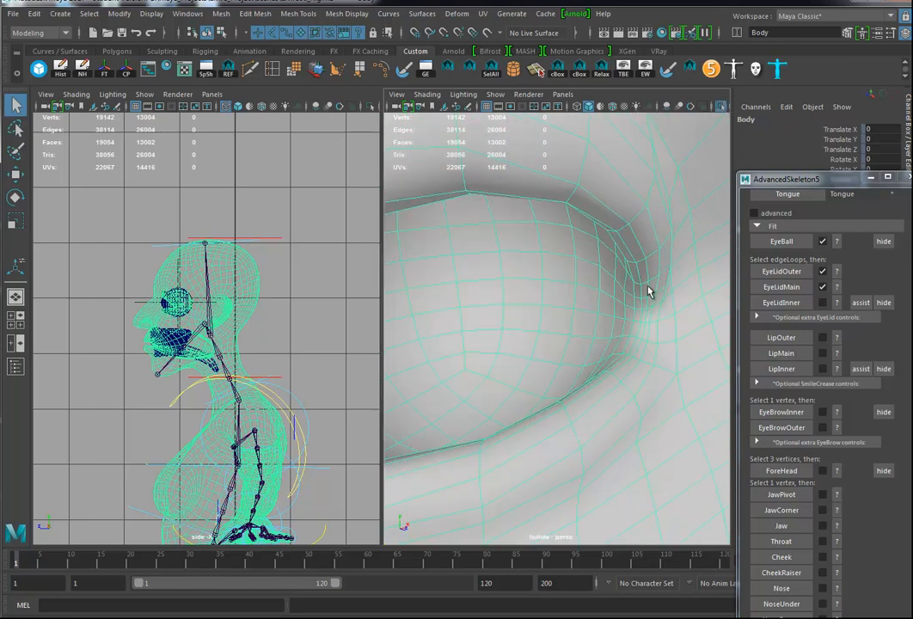
Step: Select the innermost edge loop of the right eyelids, end the isolation and create the EyeLidInner fit from the loop
right_click(647, 287)
left_click(648, 245)
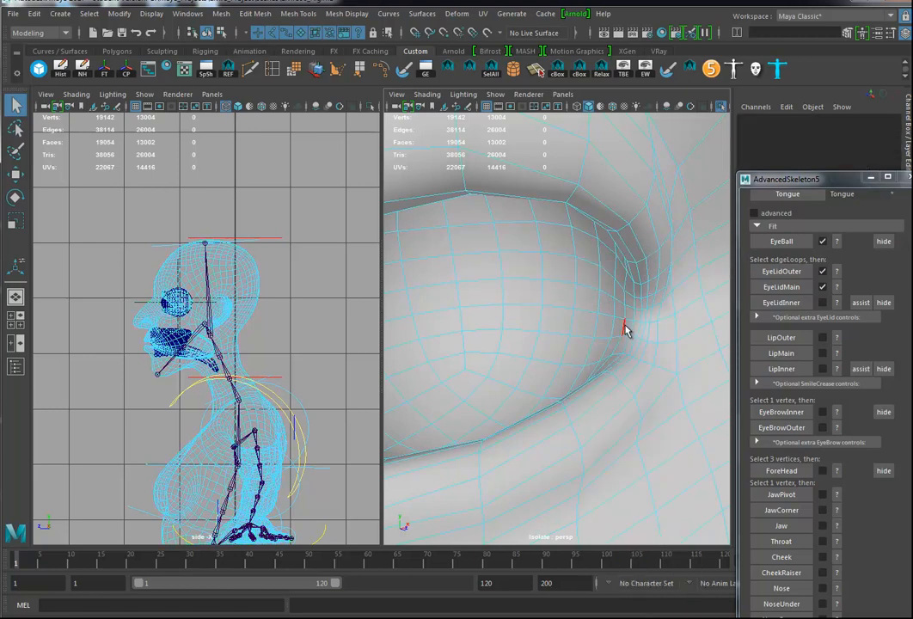
double_click(625, 330)
left_click_drag(662, 279, 667, 279, "alt")
right_click_drag(678, 279, 630, 281, "alt")
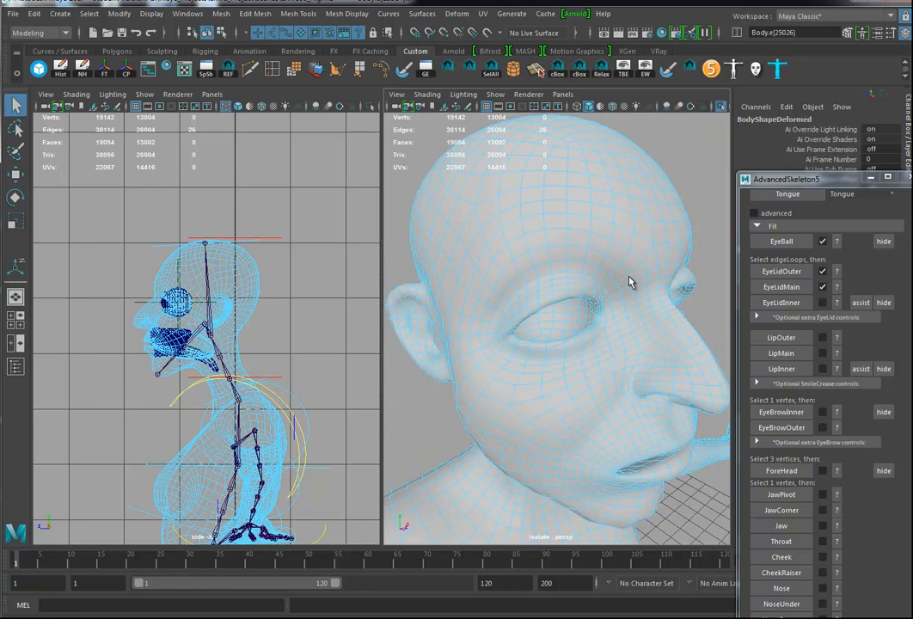
left_click(719, 106)
left_click_drag(656, 275, 653, 282, "alt")
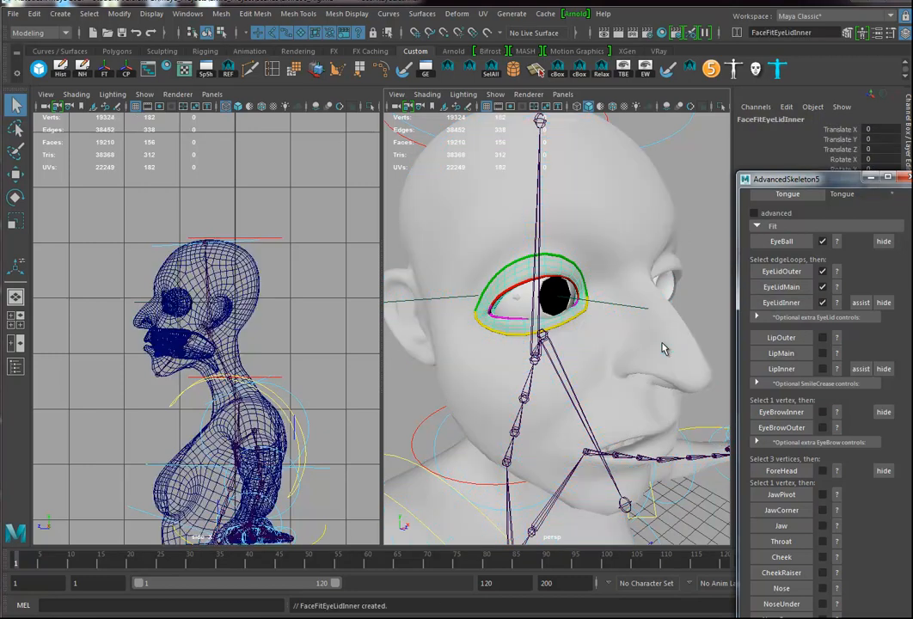
Step: Hide the joints in the perspective view and frame the mouth
left_click_drag(658, 353, 675, 361, "alt")
left_click(686, 365)
left_click(496, 94)
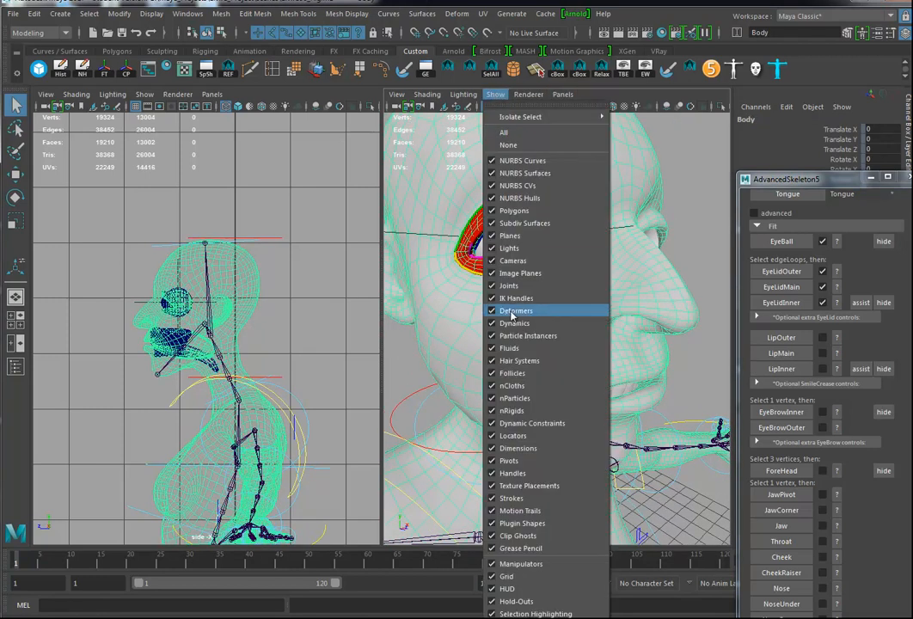
left_click(500, 301)
left_click_drag(571, 383, 606, 389, "alt")
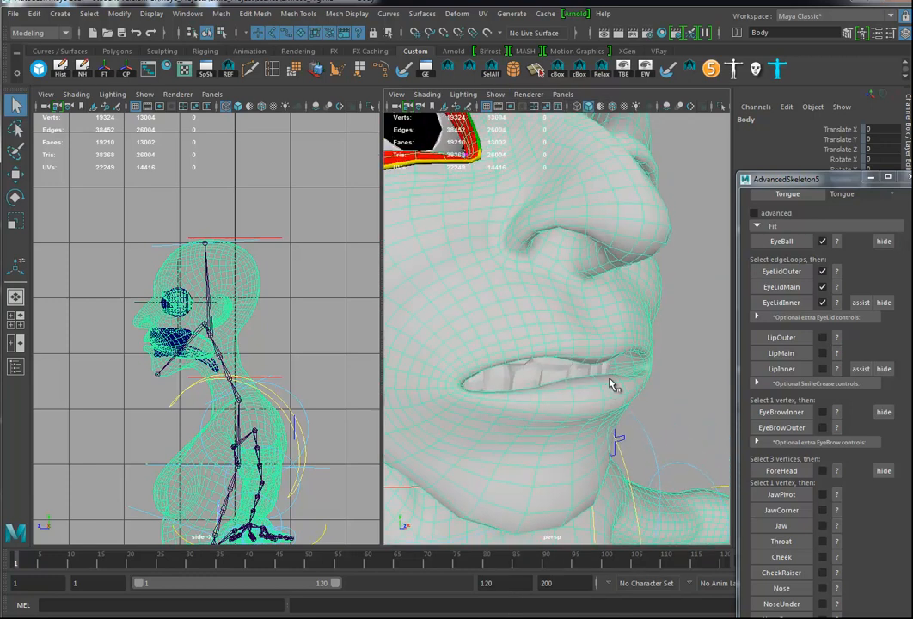
Step: Consult the LipOuter help and create the LipOuter fit from the edge loop around the outside of the lips
left_click(838, 339)
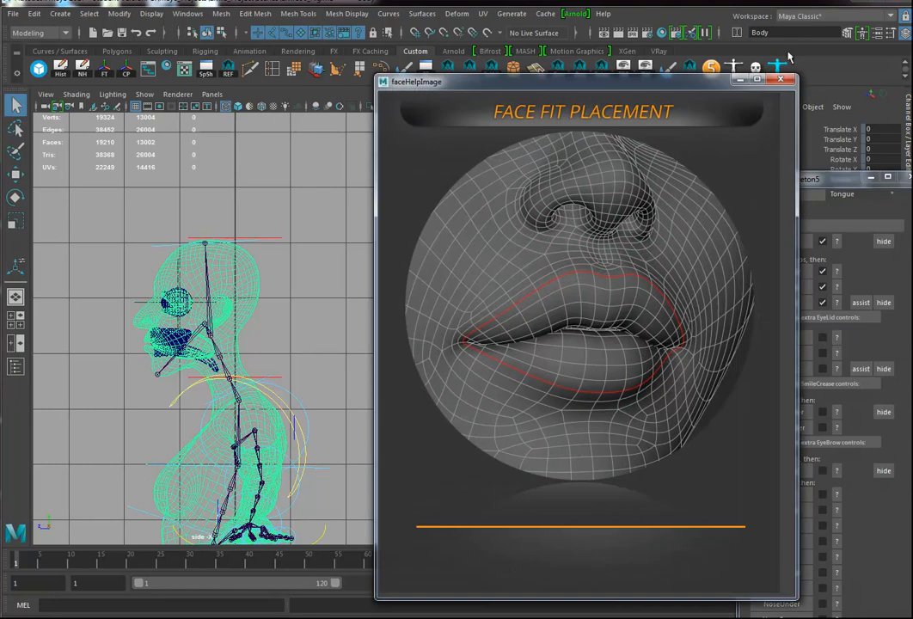
left_click(780, 79)
right_click_drag(540, 288, 539, 246)
double_click(583, 344)
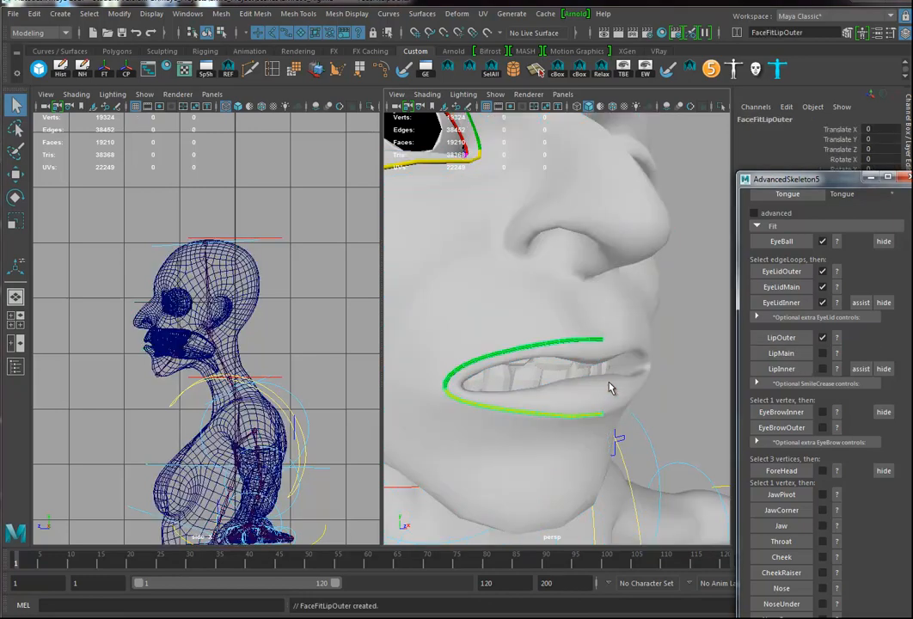
Step: Create the LipMain fit from the edge loop along the middle of the lips, close to the mouth opening
right_click_drag(591, 279, 593, 246)
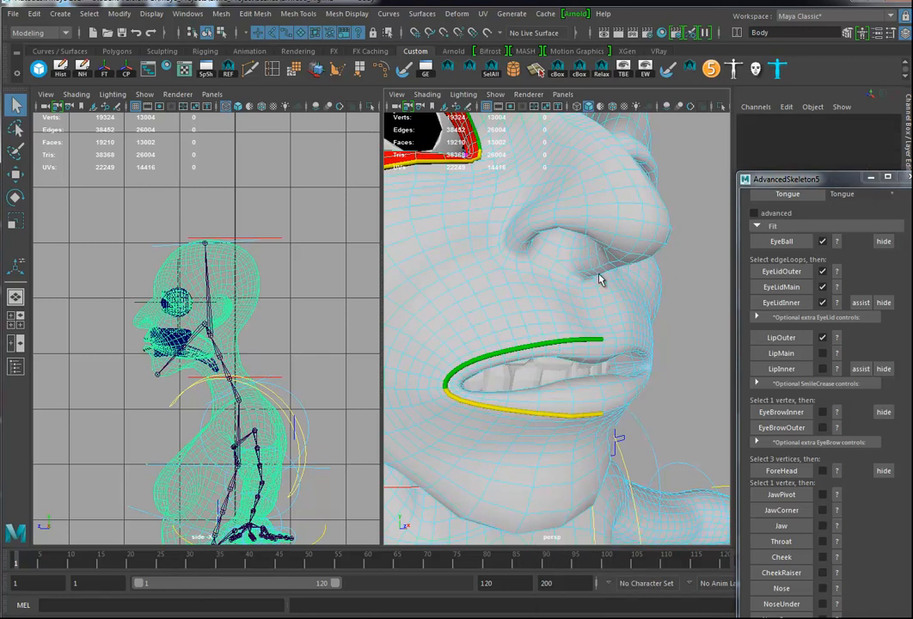
left_click(586, 390)
double_click(586, 389)
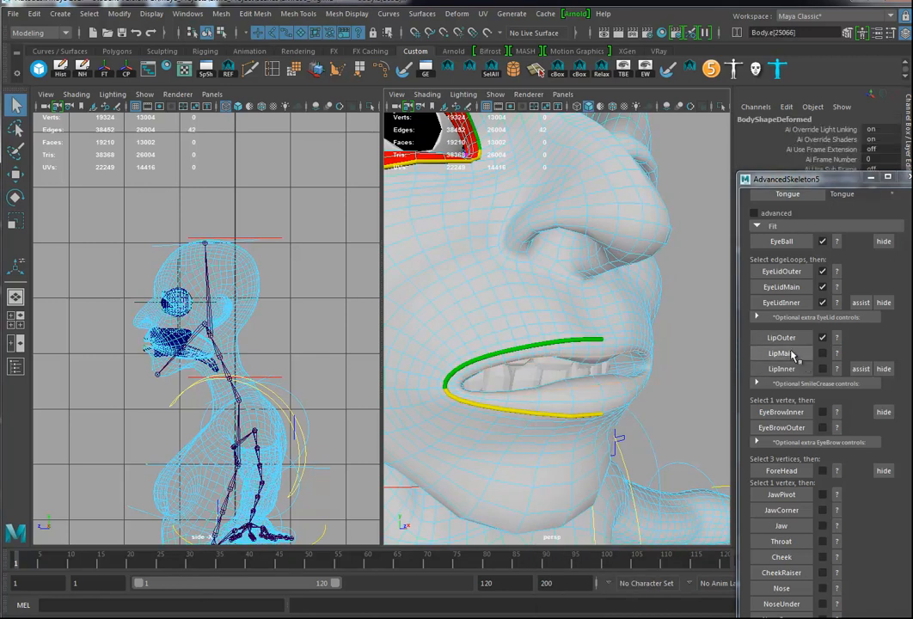
left_click(792, 355)
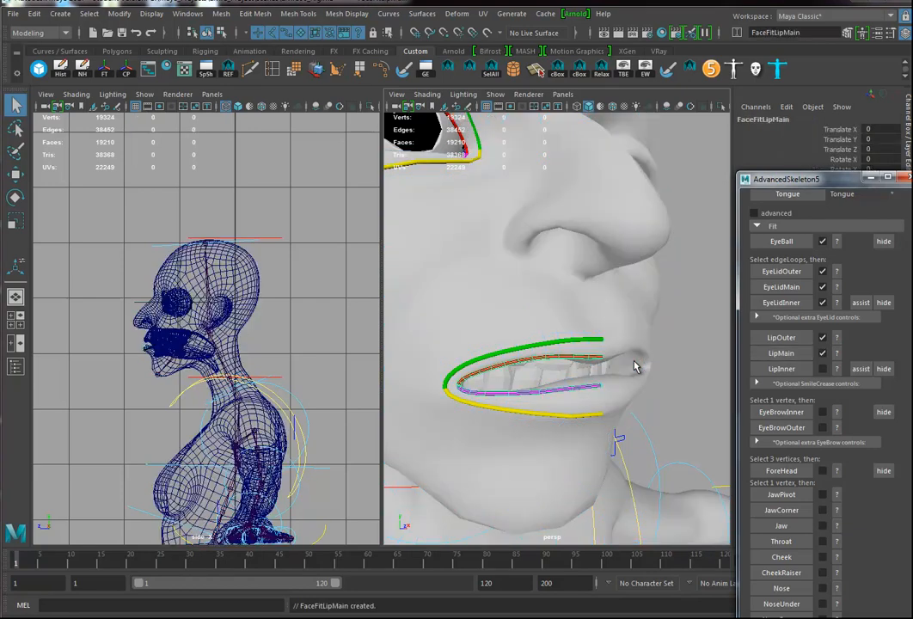
Step: Select the edge loop inside the mouth opening and create the LipInner fit from it
right_click(634, 363)
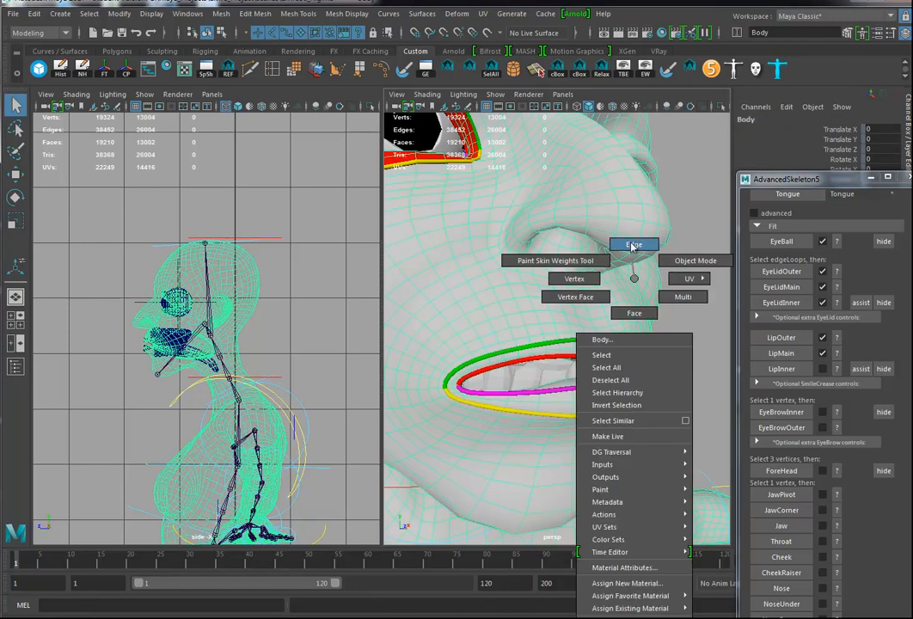
left_click(635, 355)
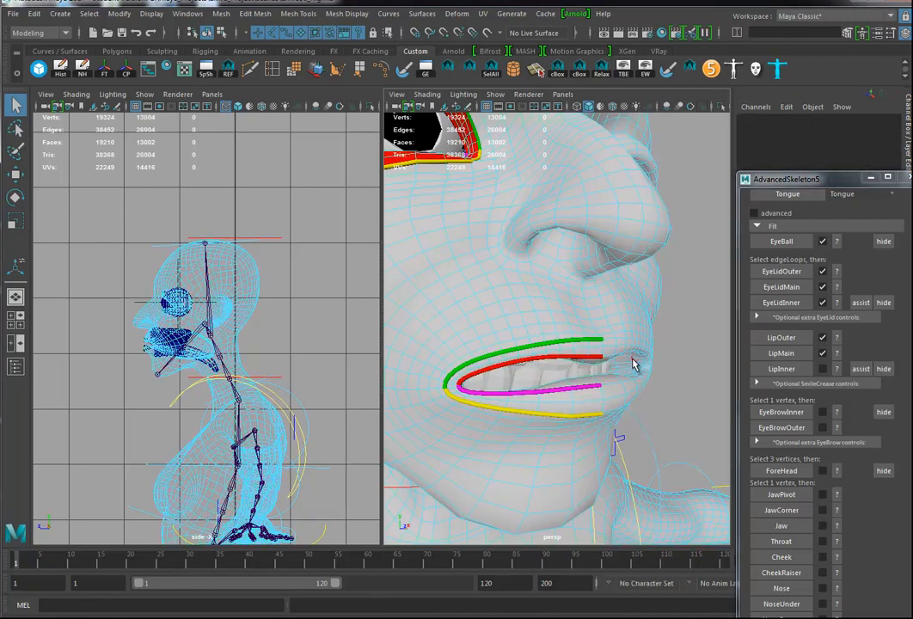
double_click(634, 363)
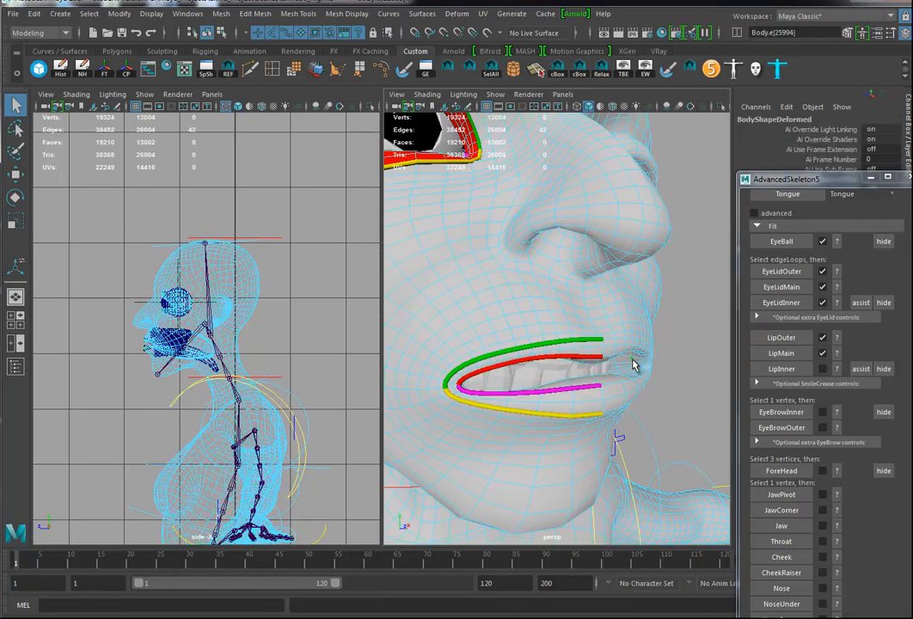
left_click(790, 371)
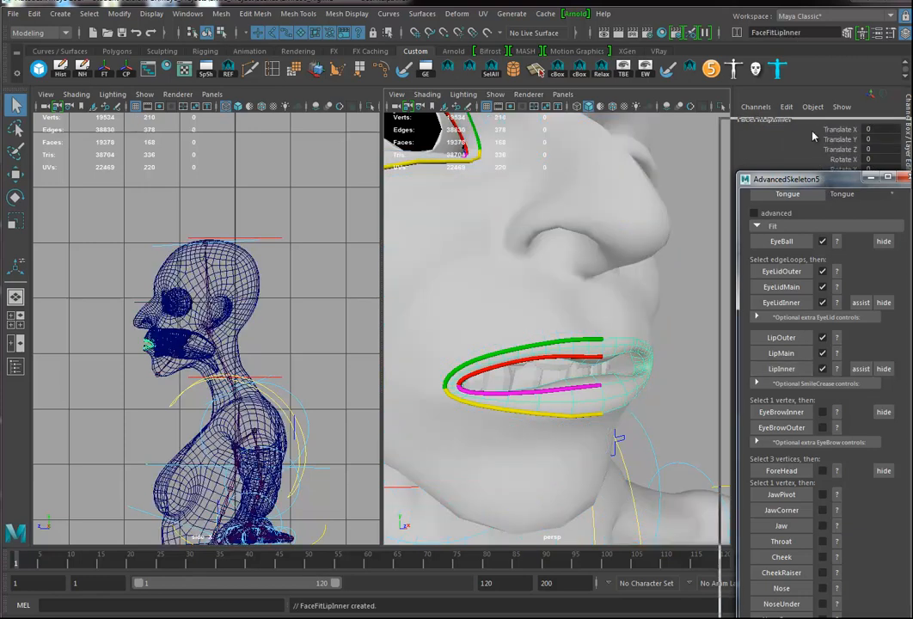
Step: Create the EyeBrowInner fit from a vertex at the inner end of the right eyebrow
left_click_drag(824, 183, 815, 101)
mouse_move(667, 337)
left_mouse_down("alt")
mouse_move(654, 314)
mouse_move(667, 327)
left_mouse_up("alt")
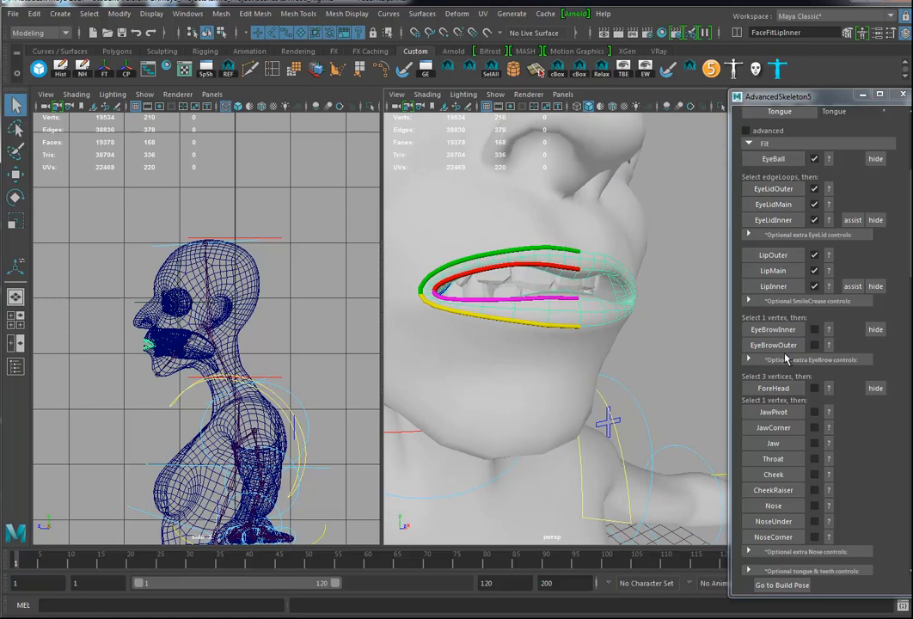
middle_click_drag(649, 293, 660, 354, "alt")
left_click(659, 353)
left_click_drag(659, 352, 614, 361, "alt")
right_click_drag(644, 278, 601, 281)
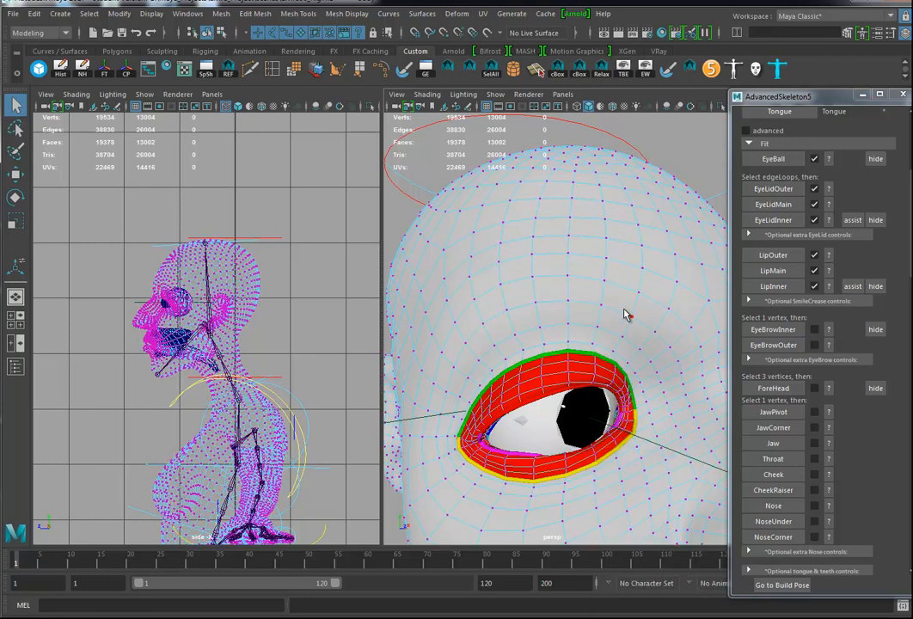
left_click_drag(662, 346, 637, 336, "alt")
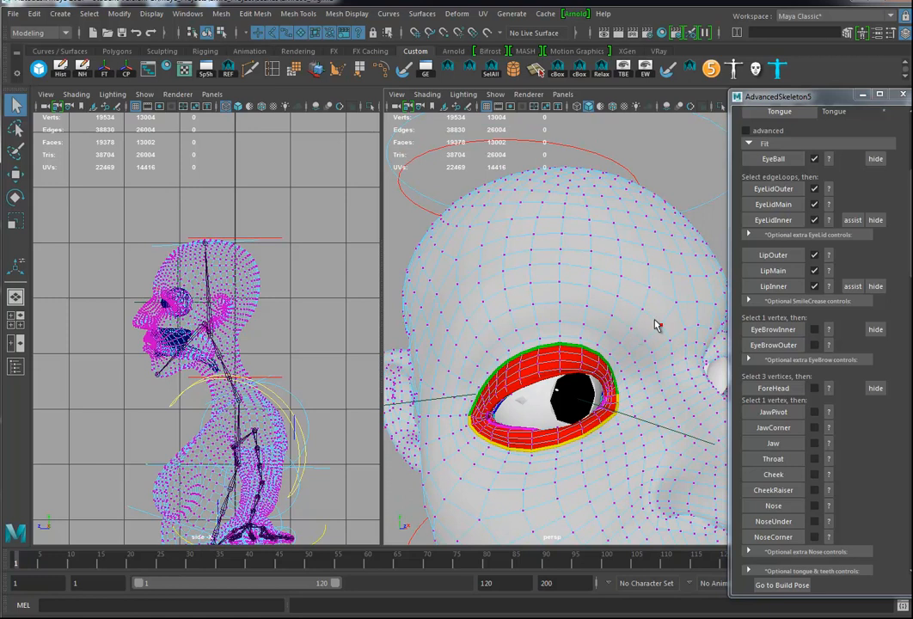
left_click(662, 327)
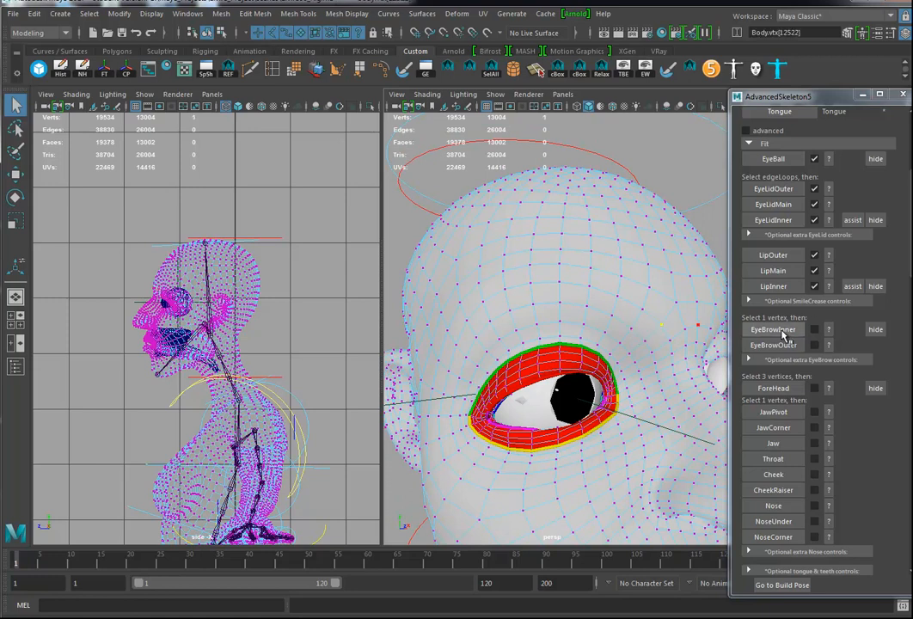
left_click(773, 329)
Step: Create the EyeBrowOuter fit from a vertex at the outer end of the right eyebrow
left_click(615, 298)
right_click_drag(558, 303, 499, 287)
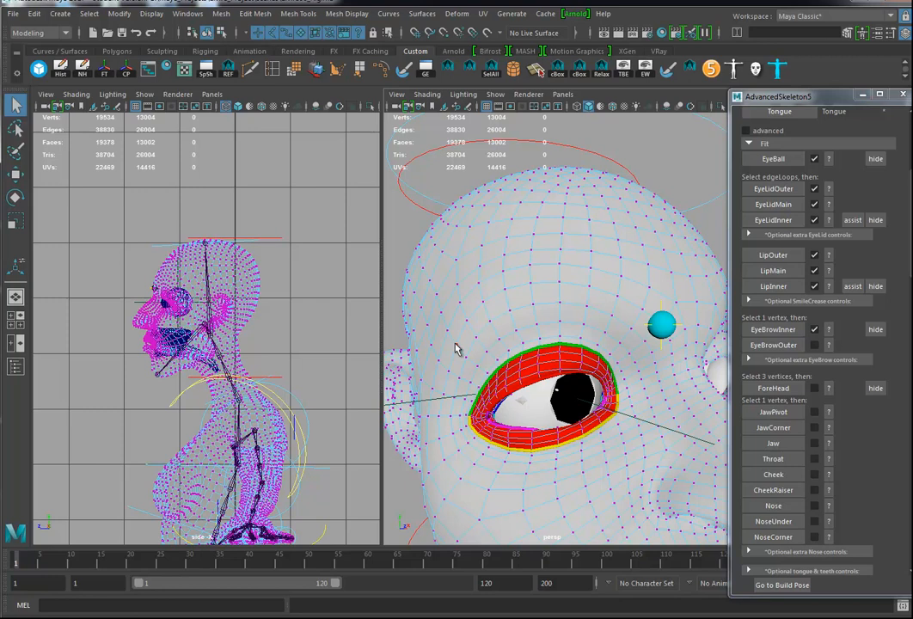
left_click(564, 326)
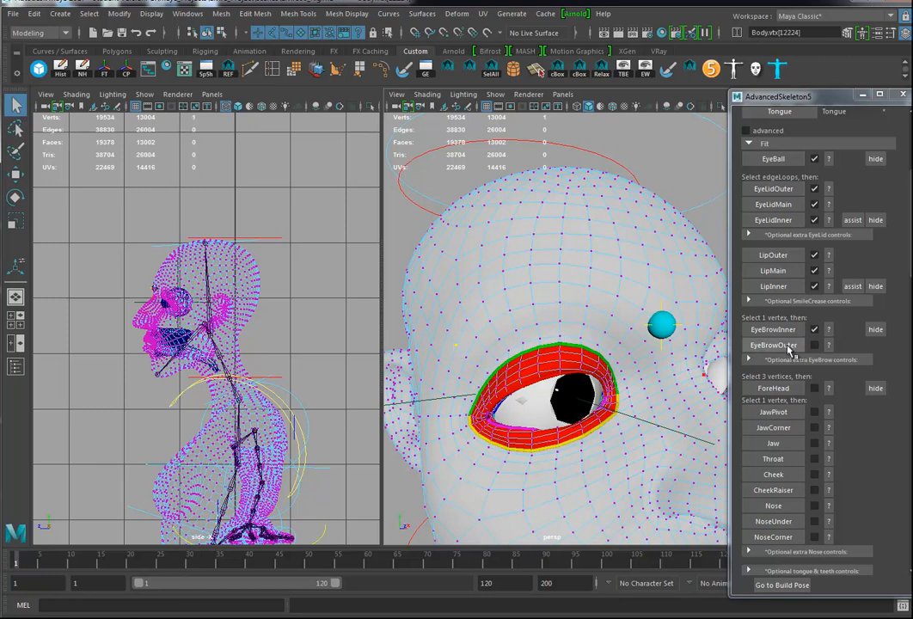
left_click(790, 348)
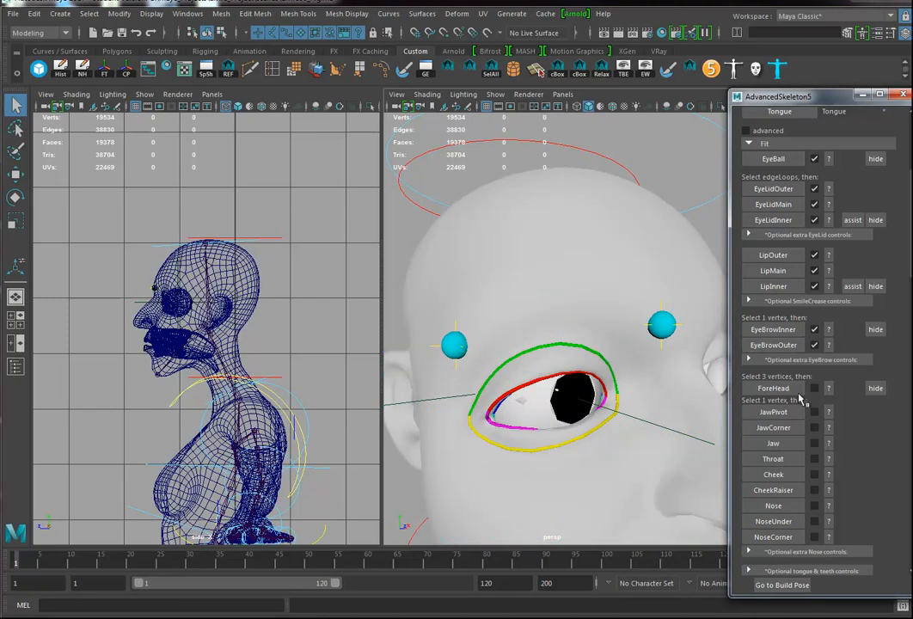
Step: Create the ForeHead fit from three vertices: between the eyebrows, at the top centre of the forehead, and on the right temple before the ear
left_click(662, 393)
middle_click_drag(675, 401, 664, 392, "alt")
right_click_drag(665, 392, 654, 392, "alt")
right_click_drag(643, 284, 546, 286)
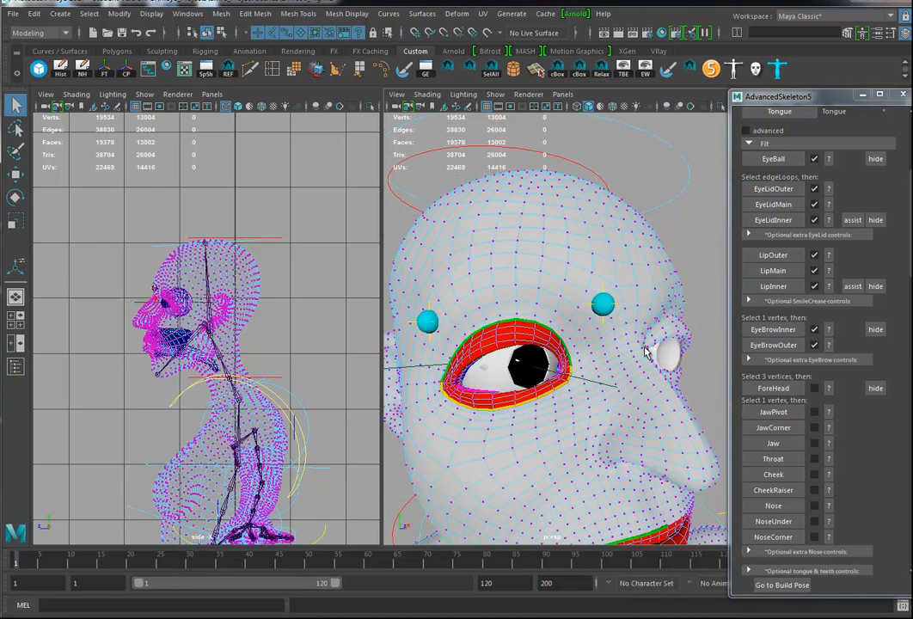
left_click(639, 345)
left_click_drag(639, 348, 633, 399, "alt")
middle_click_drag(633, 399, 623, 351, "alt")
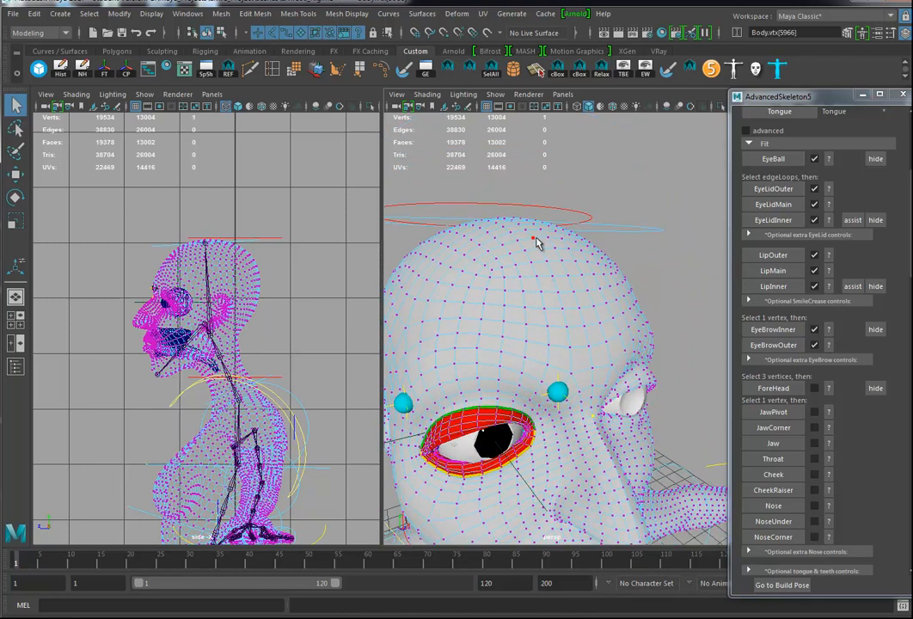
left_click(534, 239, "shift")
left_click_drag(583, 389, 603, 375, "alt")
middle_click_drag(604, 376, 555, 363, "alt")
mouse_move(555, 363)
left_mouse_down("alt")
mouse_move(544, 353)
mouse_move(556, 367)
left_mouse_up("alt")
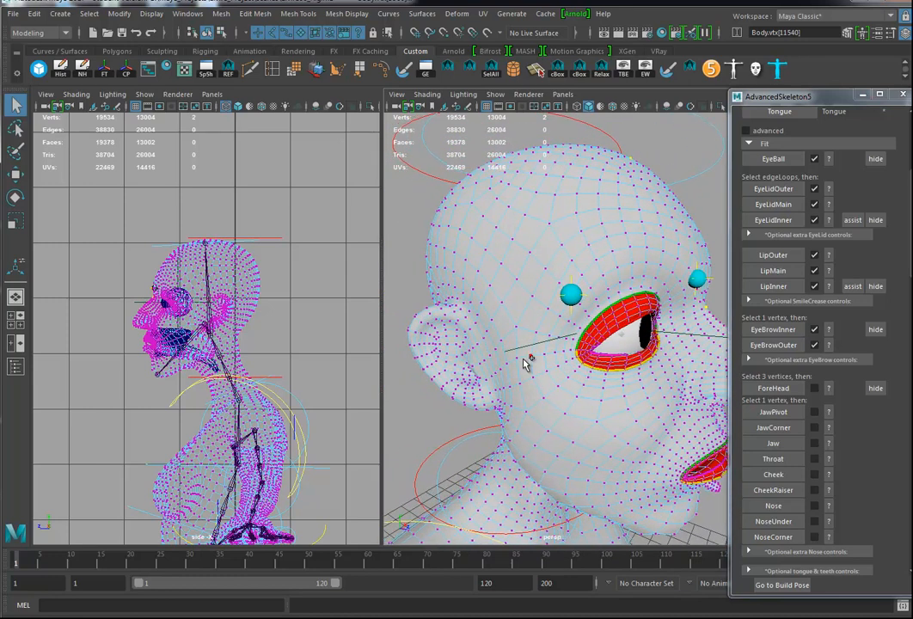
left_click(521, 360, "shift")
left_click_drag(628, 412, 655, 409, "alt")
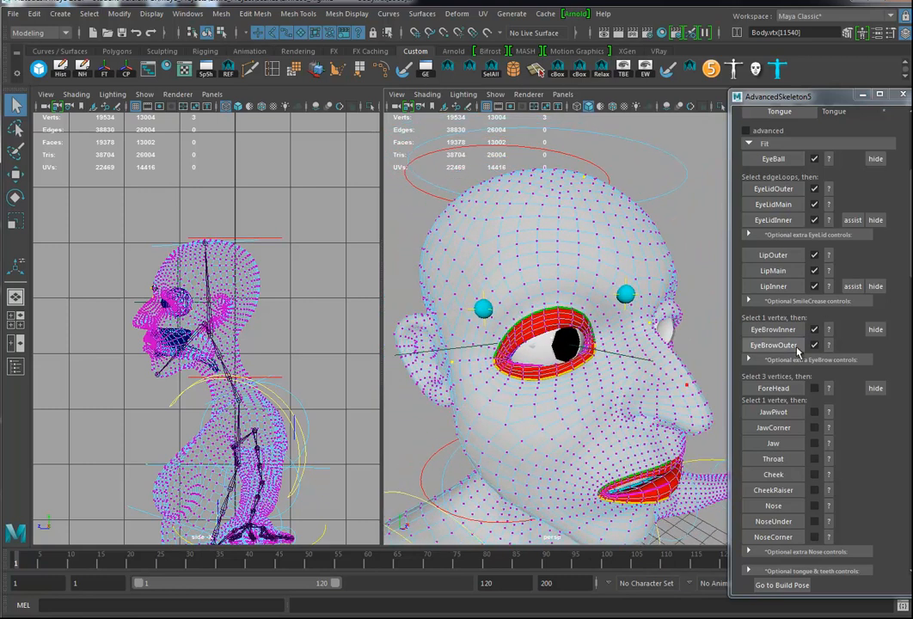
left_click(783, 391)
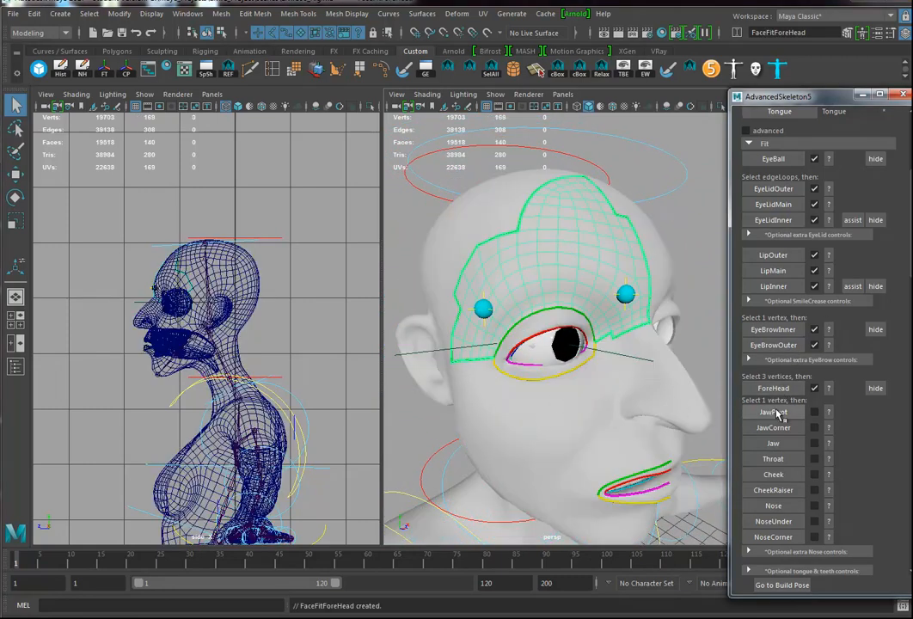
Step: Create the JawPivot fit from a vertex on the side of the face, just in front of the right earlobe
scroll(903, 321, "down", 10)
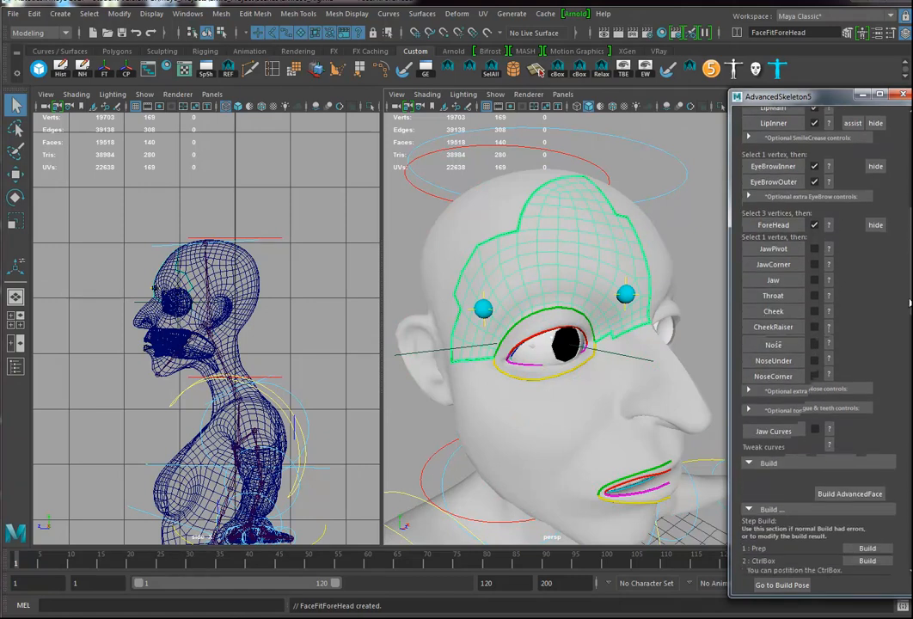
scroll(902, 323, "down", 1)
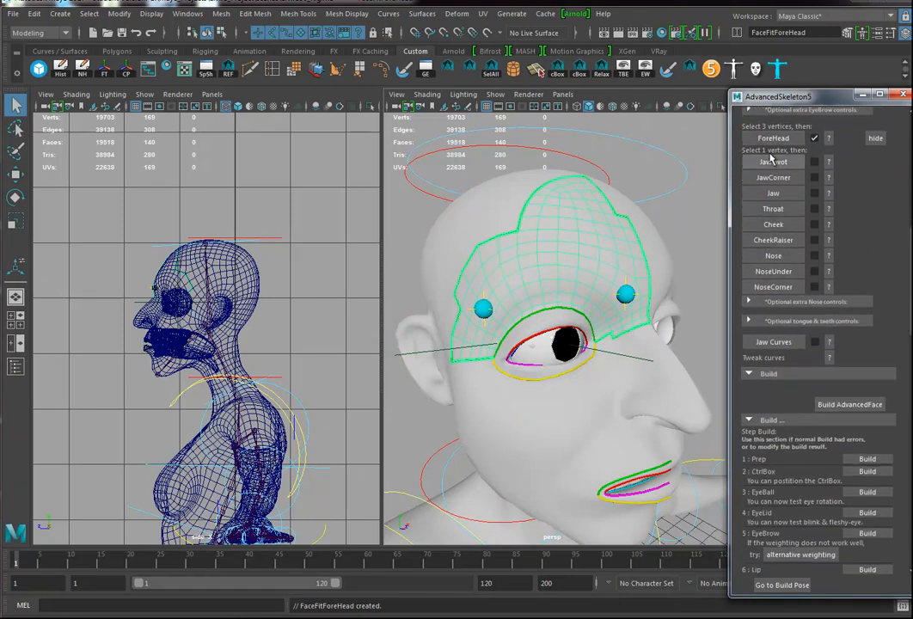
left_click_drag(579, 327, 568, 284, "alt")
left_click(612, 315)
right_click_drag(551, 286, 576, 291, "alt")
left_click_drag(576, 291, 556, 290, "alt")
right_click_drag(553, 290, 538, 290)
left_click(543, 295)
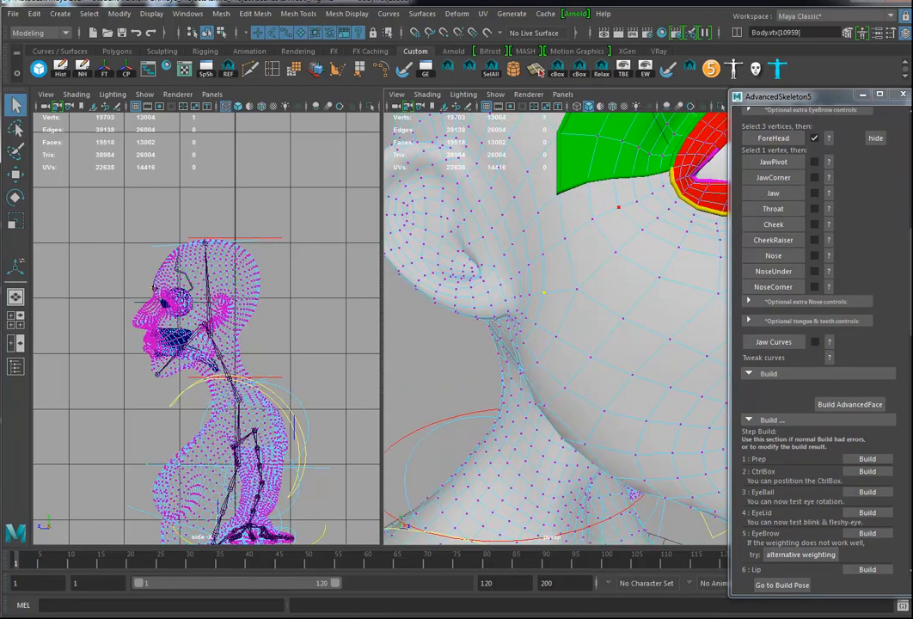
left_click(780, 163)
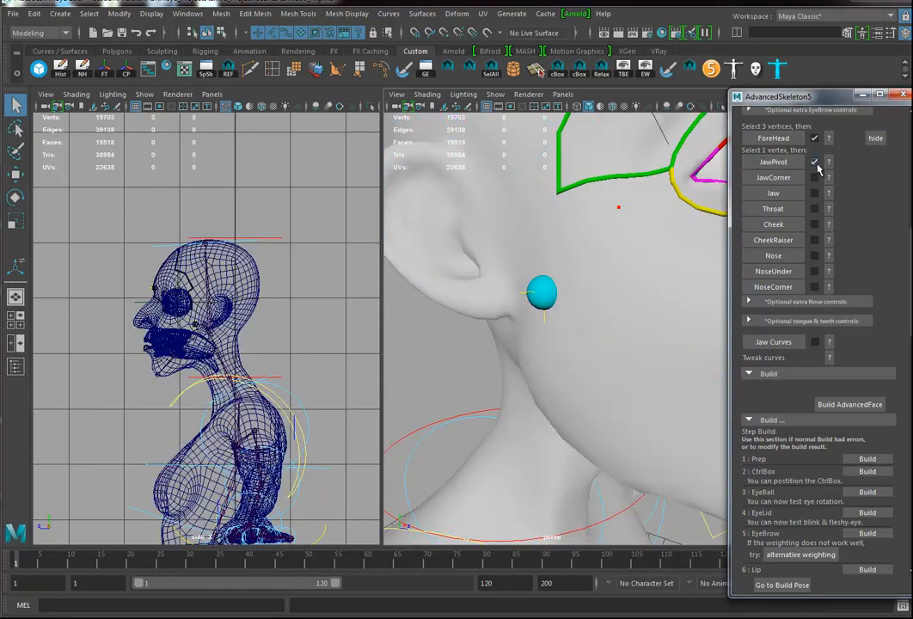
Step: Create the JawCorner fit from a vertex at the rear corner of the right jaw line
left_click_drag(622, 375, 599, 324, "alt")
right_click_drag(587, 278, 538, 282)
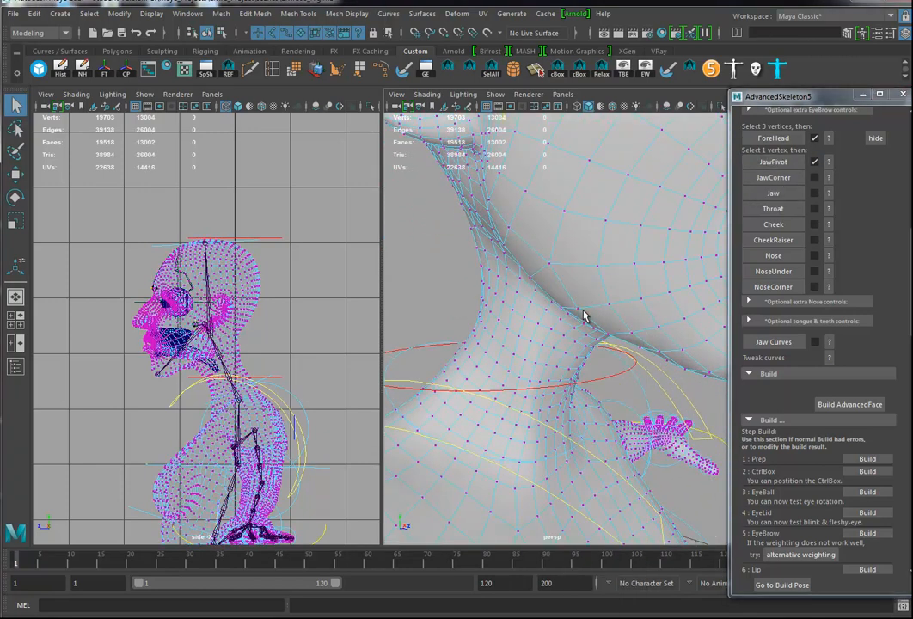
left_click(773, 177)
Step: Create the Jaw fit from a vertex at the tip of the chin, replacing the jaw from the body setup
middle_click_drag(551, 259, 597, 313, "alt")
right_click_drag(551, 343, 494, 279)
left_click_drag(571, 343, 593, 350, "alt")
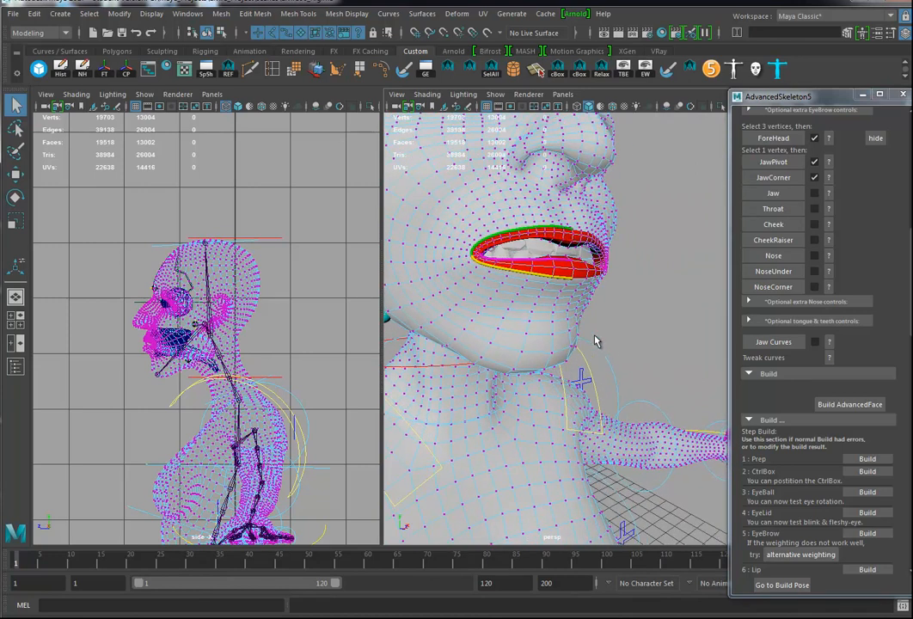
left_click_drag(606, 394, 605, 387, "alt")
left_click(547, 343)
left_click(773, 193)
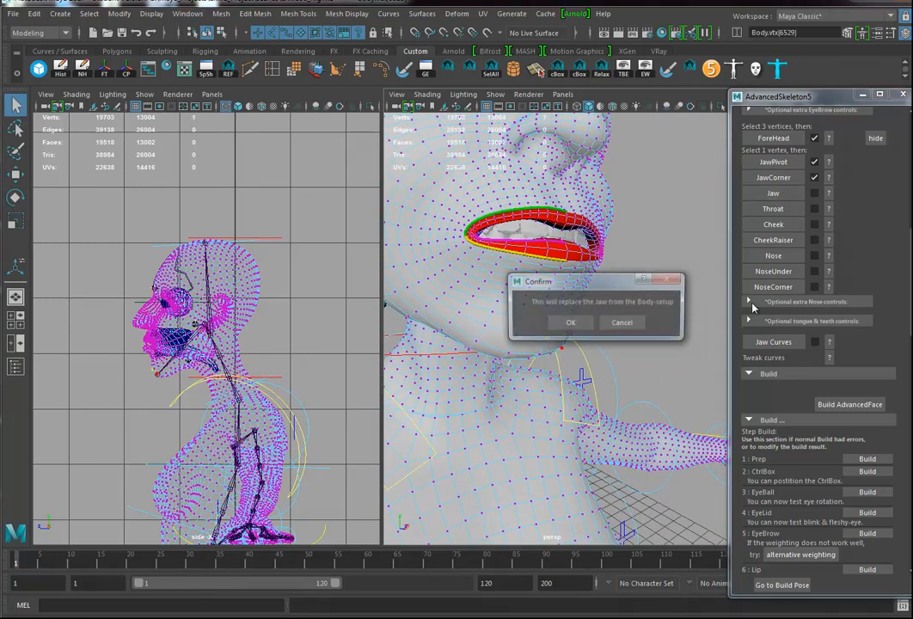
left_click(569, 323)
Step: Create the Throat fit from a vertex on the front of the neck, below the underside of the jaw
left_click_drag(573, 328, 551, 254, "alt")
scroll(607, 303, "up", 3)
left_click(548, 257)
right_click_drag(551, 217, 507, 217)
left_click(501, 281)
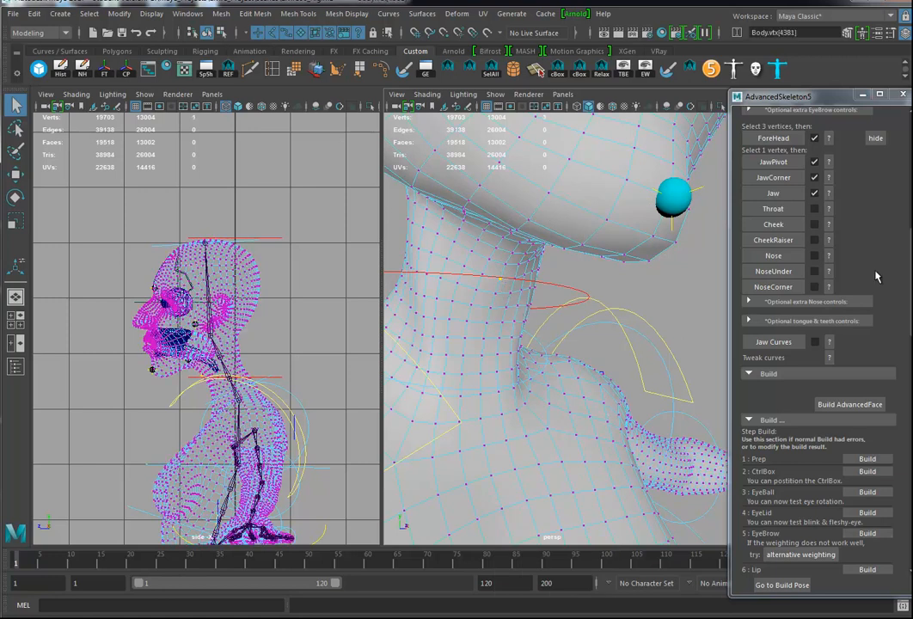
left_click(773, 209)
Step: Create the Cheek fit from a vertex on the lower right cheek, between the jaw corner and the corner of the mouth
left_click_drag(577, 305, 570, 349, "alt")
left_click(576, 350)
scroll(572, 351, "down", 2)
scroll(595, 350, "up", 4)
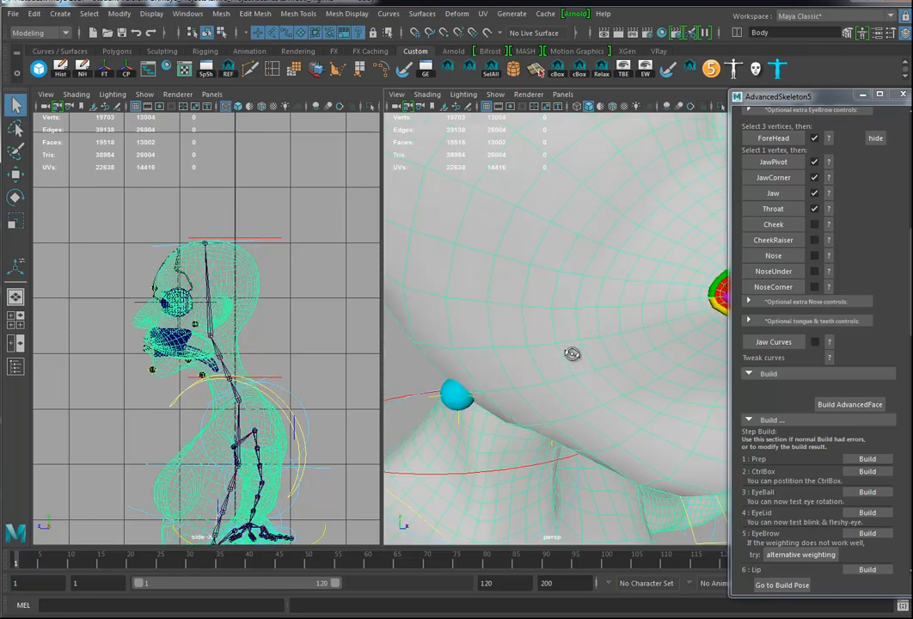
right_click_drag(595, 279, 538, 288)
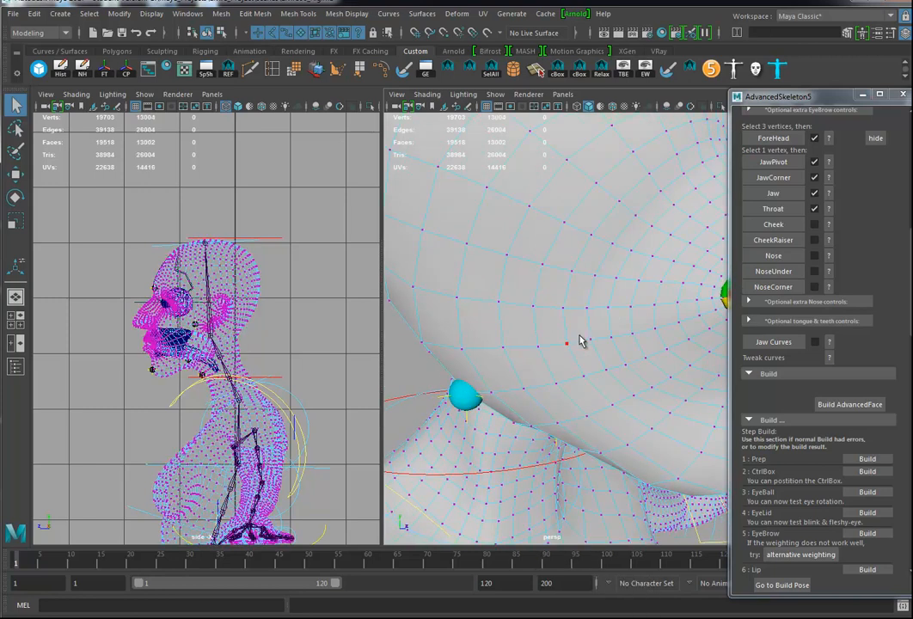
left_click(582, 336)
scroll(568, 335, "down", 3)
left_click_drag(562, 335, 562, 346, "alt")
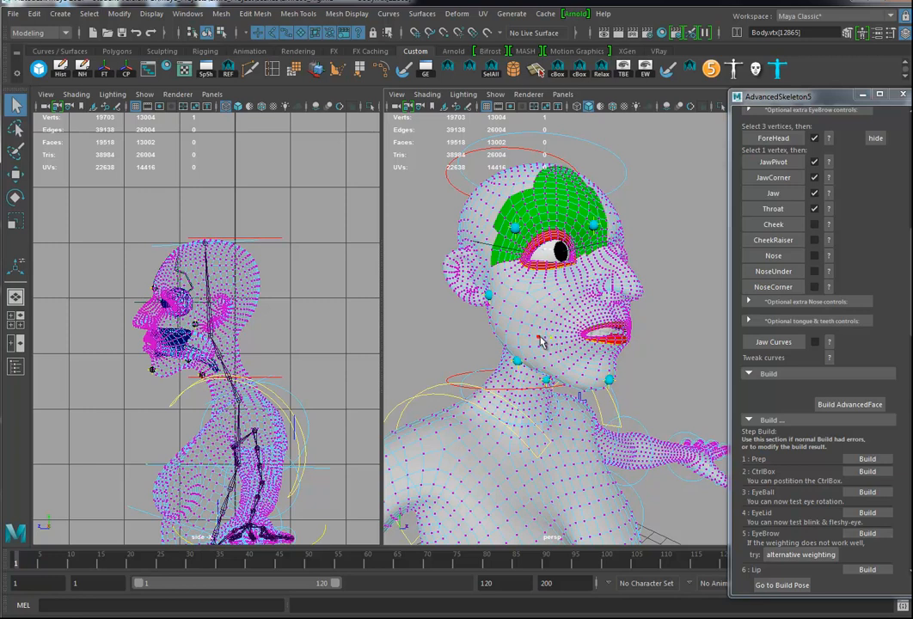
left_click_drag(559, 353, 554, 357, "alt")
left_click(540, 349)
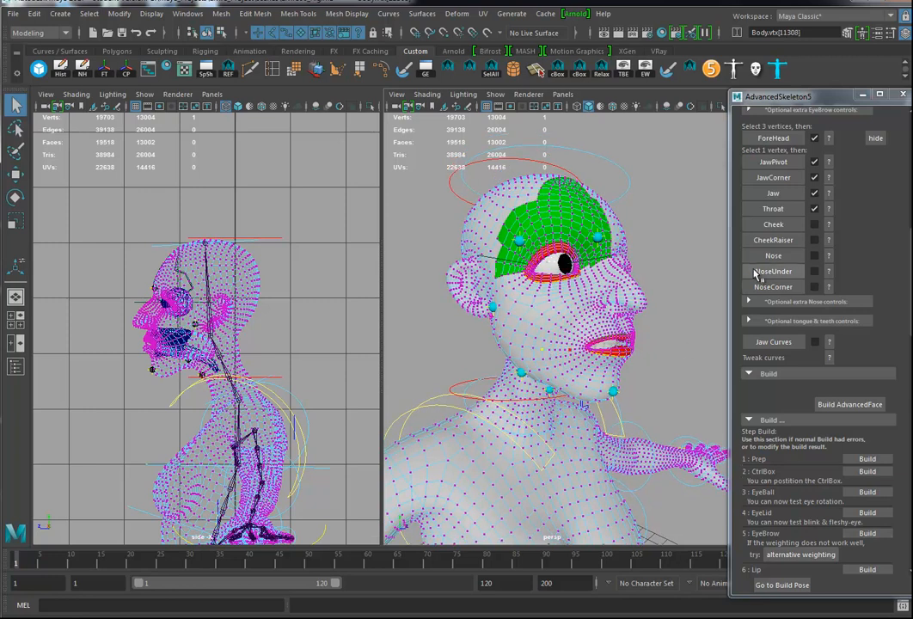
left_click(771, 225)
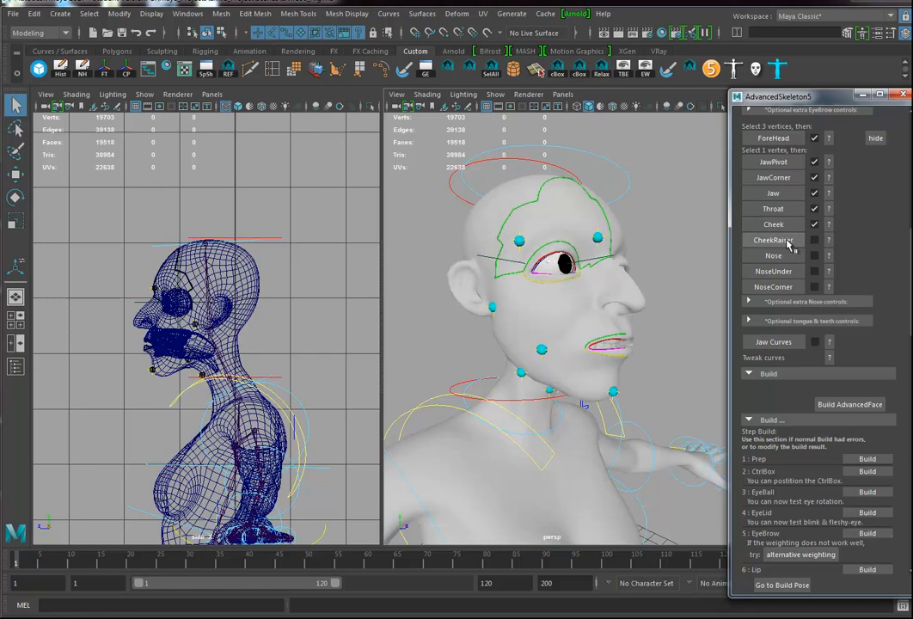
Step: Create the CheekRaiser fit from a vertex on the upper cheek, just below the right lower eyelid
left_click(606, 316)
scroll(602, 318, "up", 8)
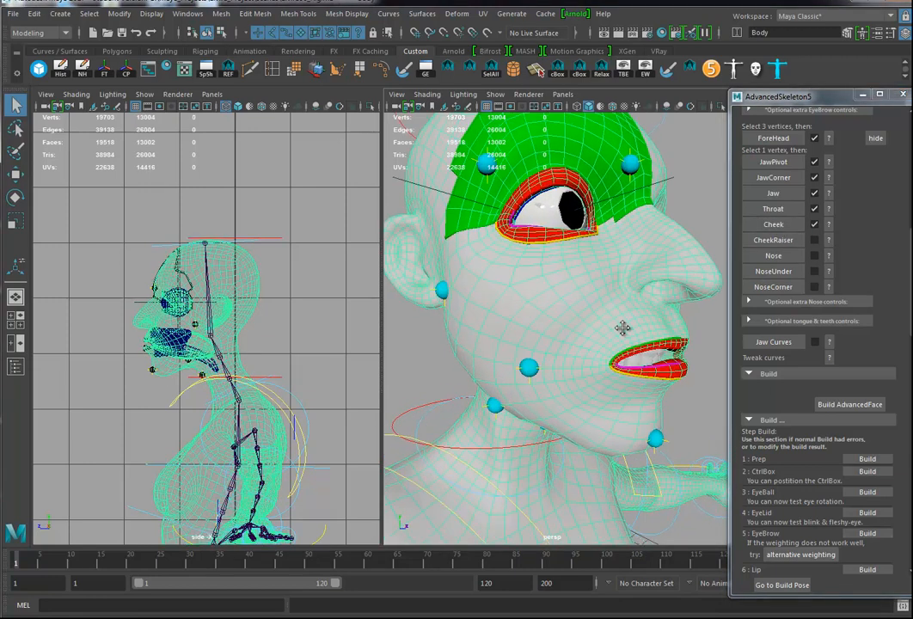
right_click_drag(577, 310, 511, 284)
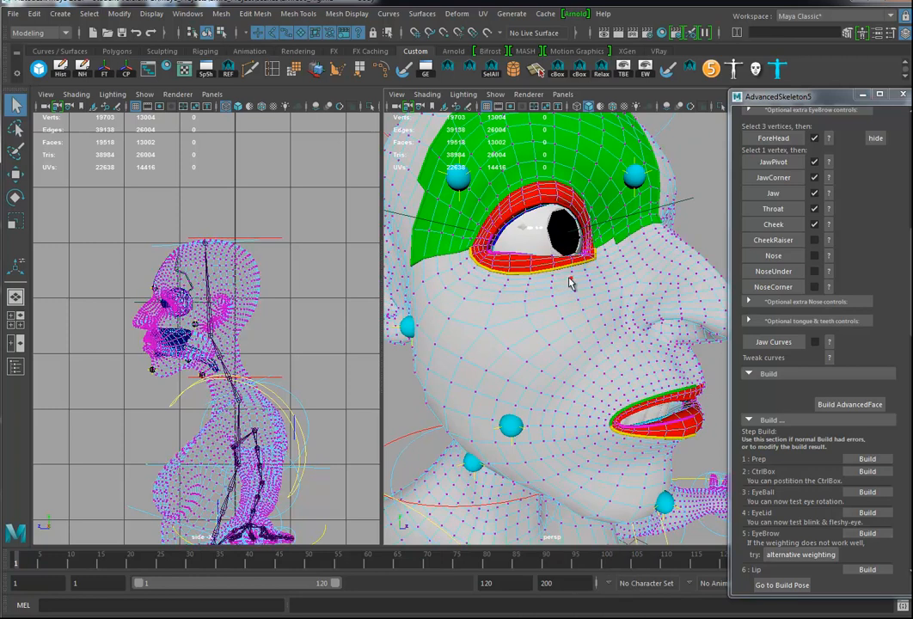
left_click_drag(575, 290, 477, 311, "alt")
left_click(668, 351)
left_click(783, 242)
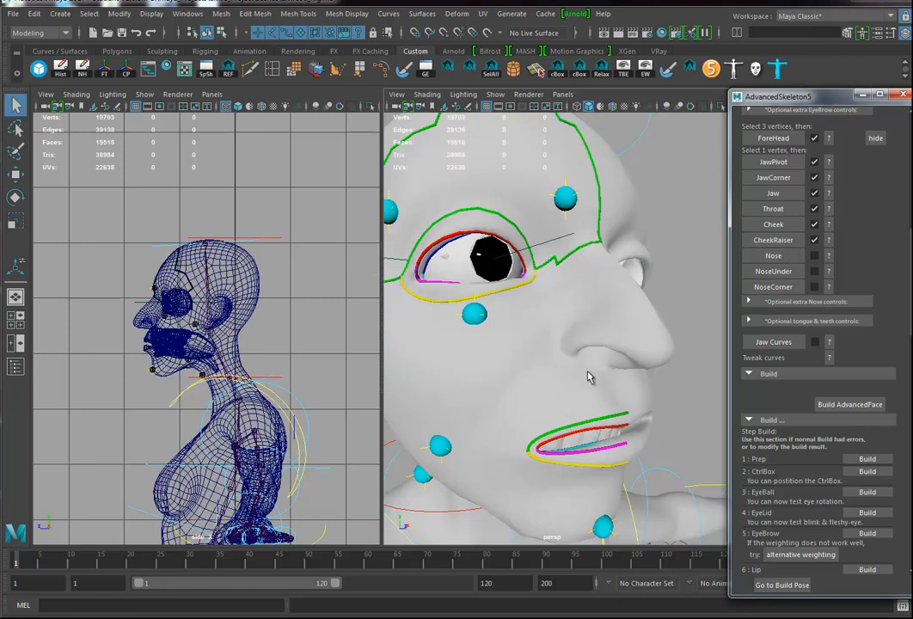
Step: Create the Nose fit from a vertex at the tip of the nose
right_click_drag(665, 277, 613, 277)
left_click(672, 348)
left_click(670, 356)
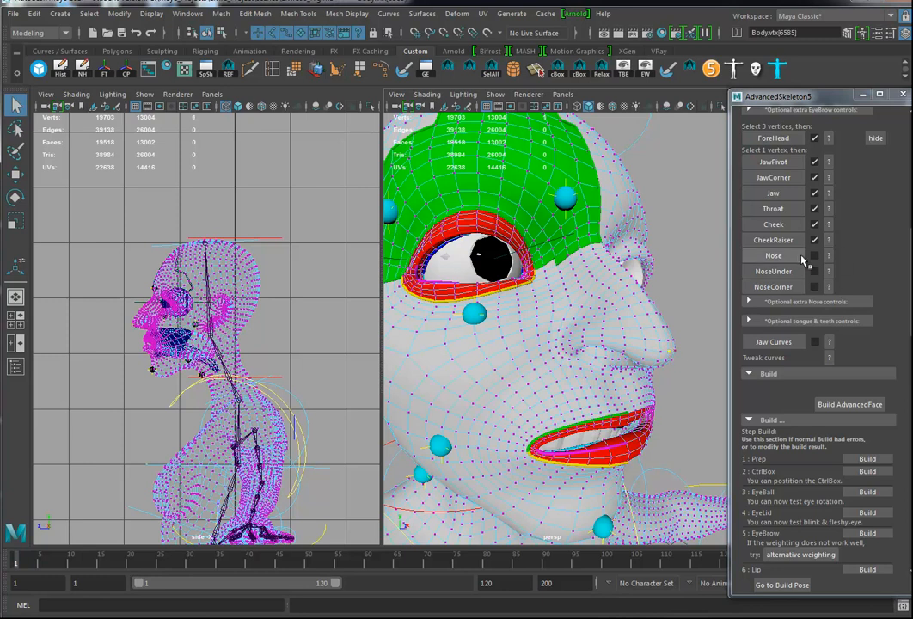
left_click(774, 256)
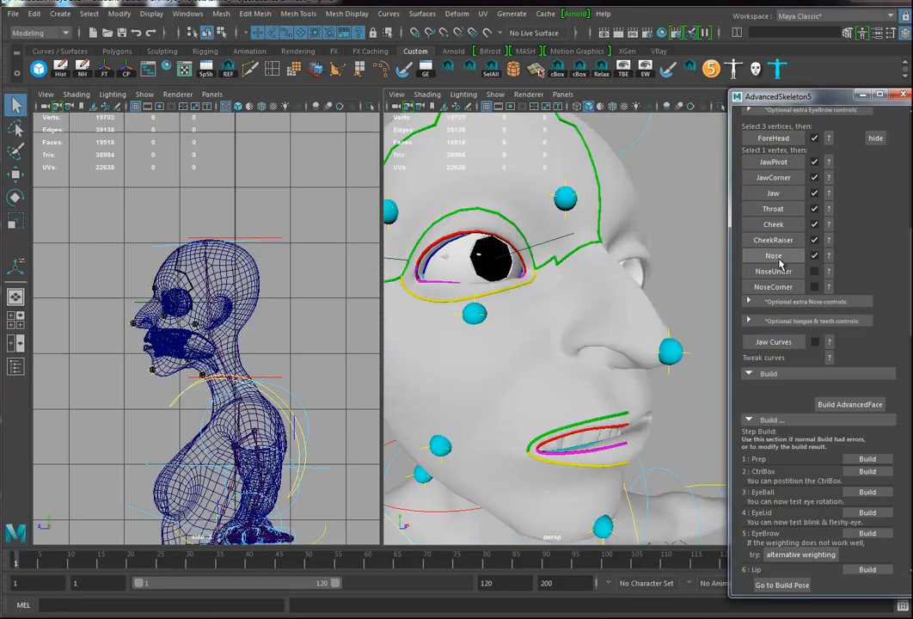
Step: Create the NoseUnder fit from a vertex above the upper lip, just below the right nostril
scroll(660, 351, "up", 5)
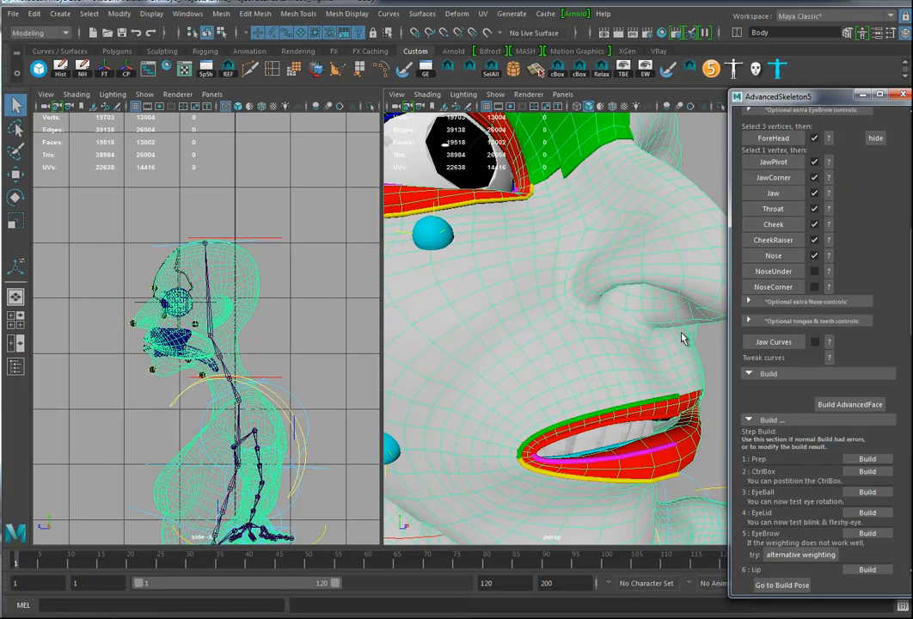
right_click_drag(668, 280, 641, 282)
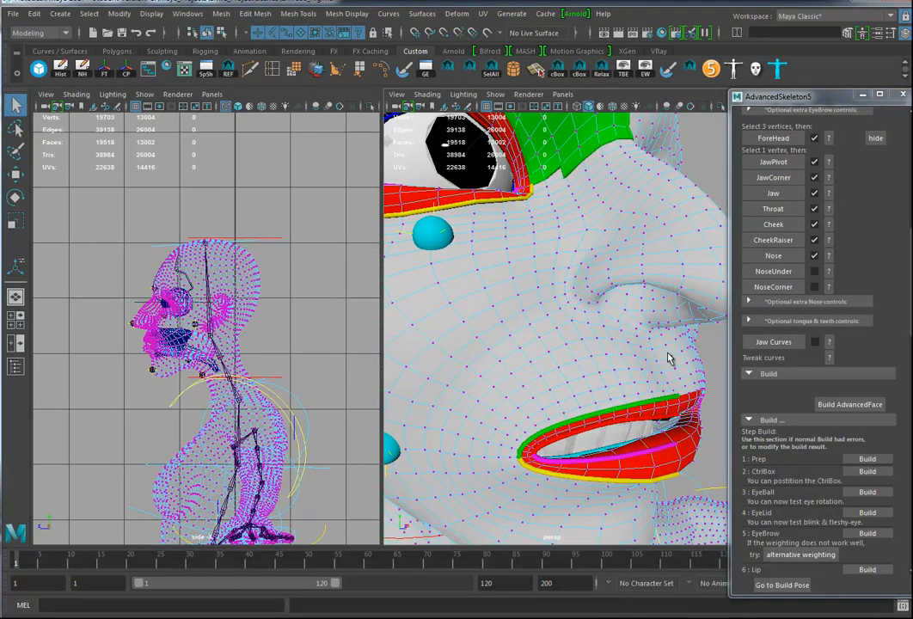
left_click(649, 338)
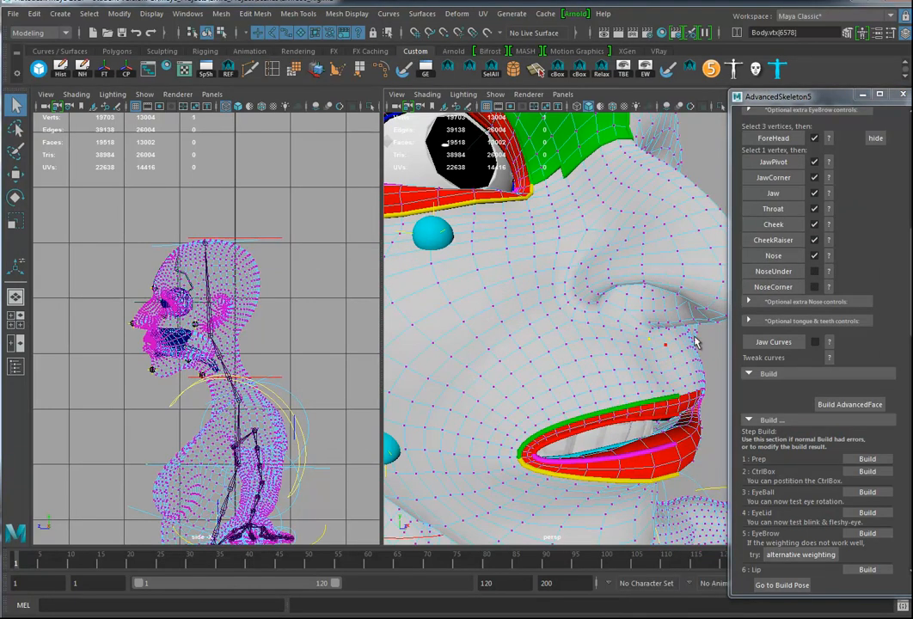
left_click(777, 271)
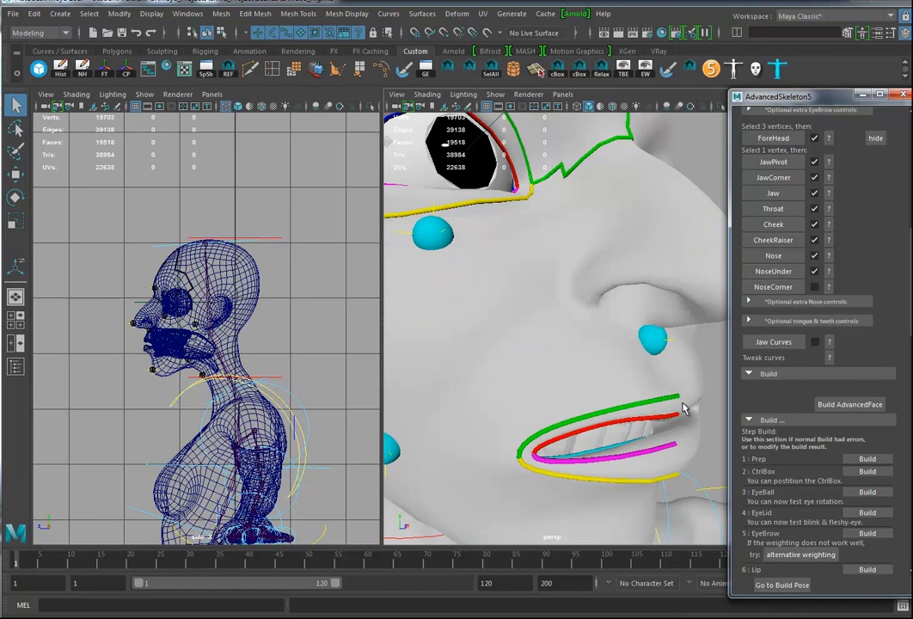
Step: Create the NoseCorner fit from a vertex on the cheek beside the outer edge of the right nostril
left_click(679, 265)
right_click_drag(675, 270, 582, 311)
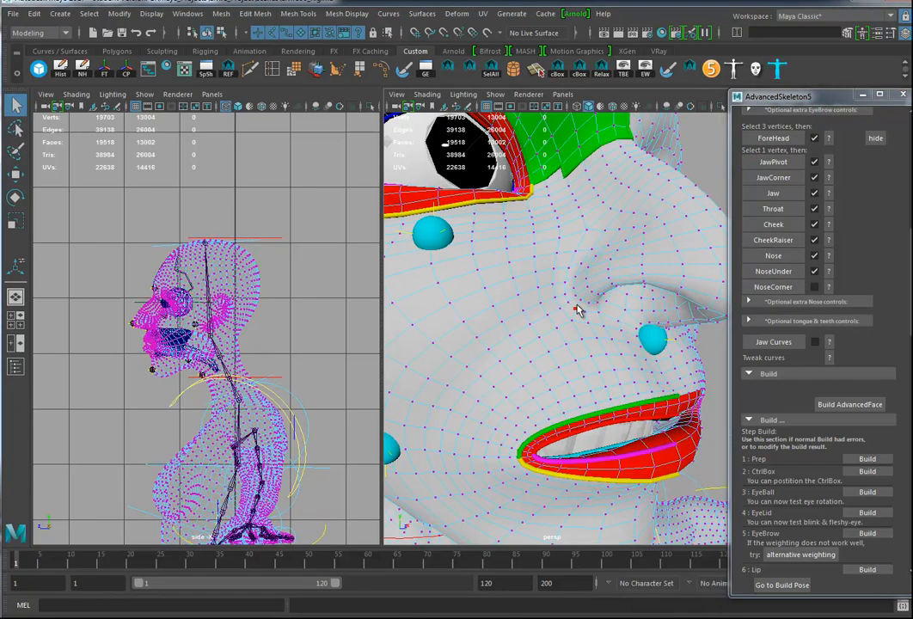
left_click(570, 308)
left_click(773, 286)
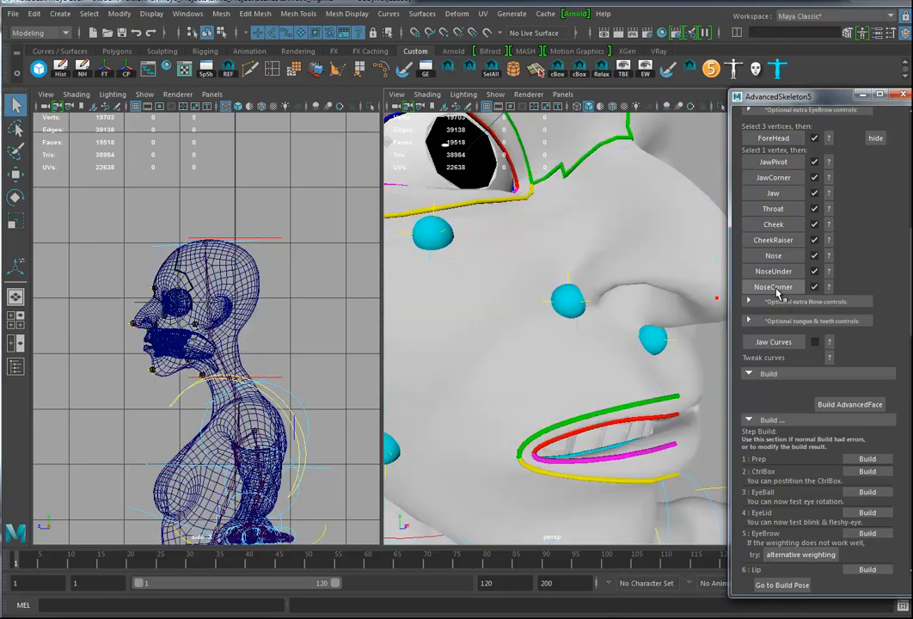
Step: Generate the Jaw Curves that connect the jaw, cheek and nose fit objects
scroll(657, 352, "down", 6)
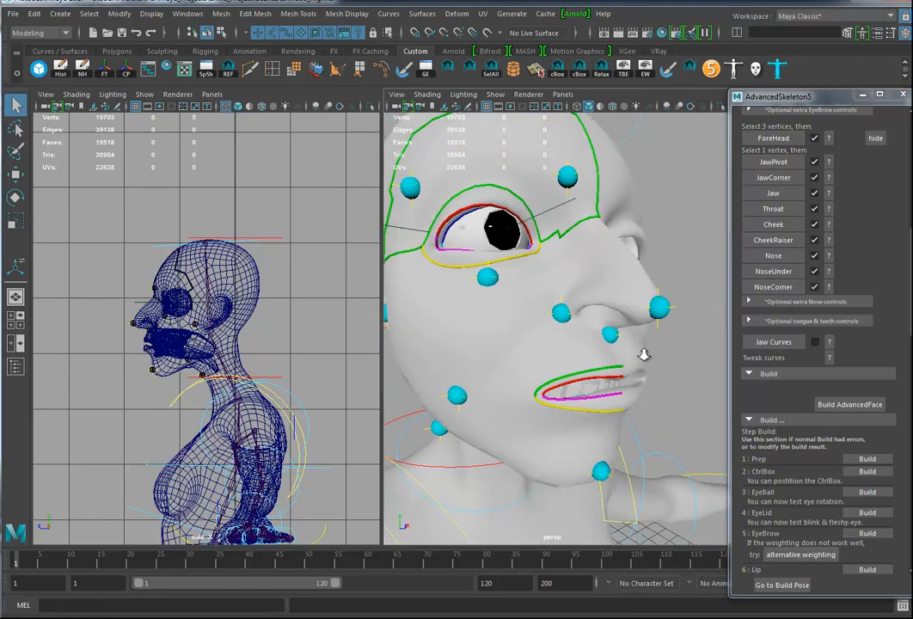
scroll(600, 370, "up", 4)
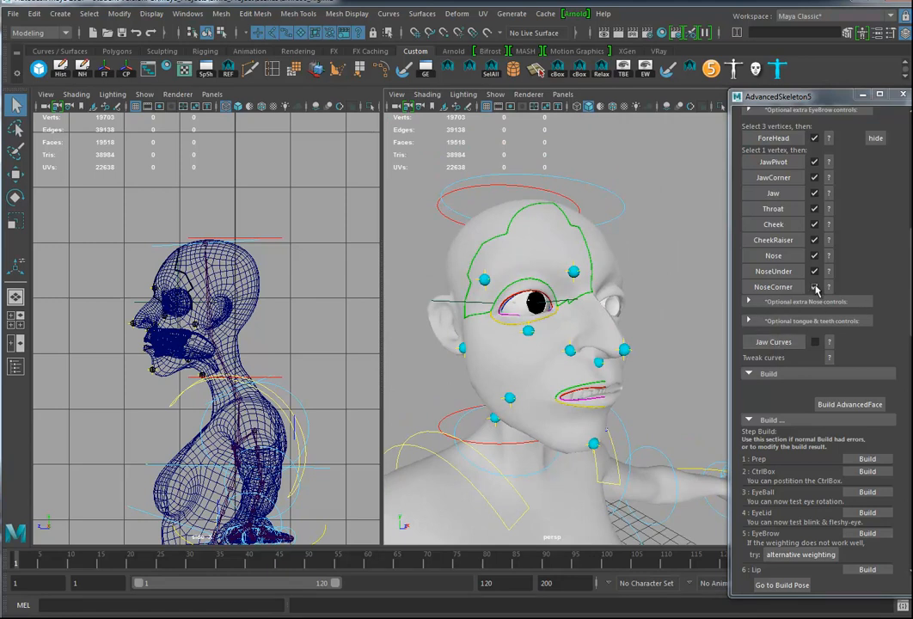
left_click(778, 342)
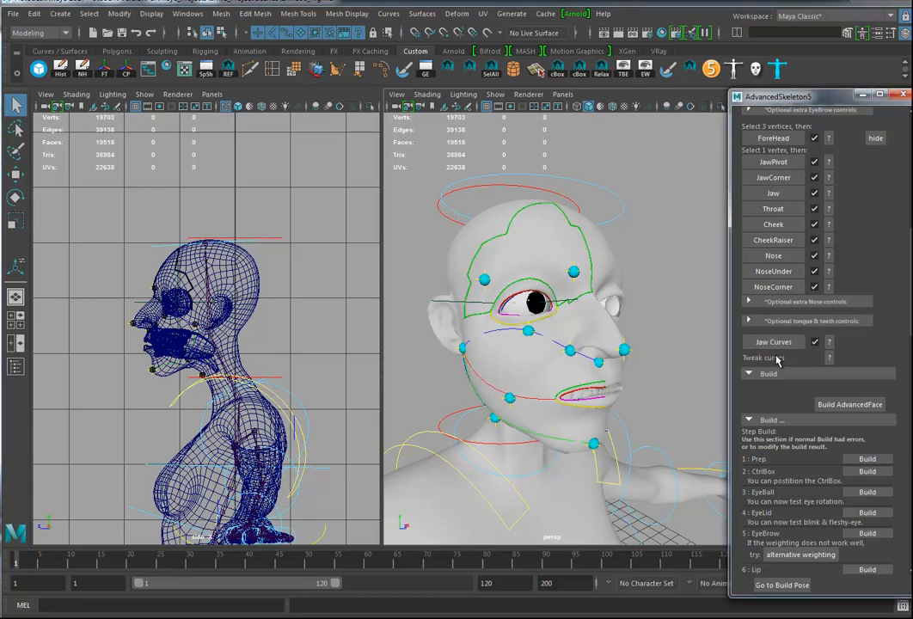
Step: Build the AdvancedFace rig from the completed fit objects
middle_click_drag(627, 391, 643, 398, "alt")
left_click_drag(642, 397, 651, 395, "alt")
middle_click_drag(651, 395, 632, 395, "alt")
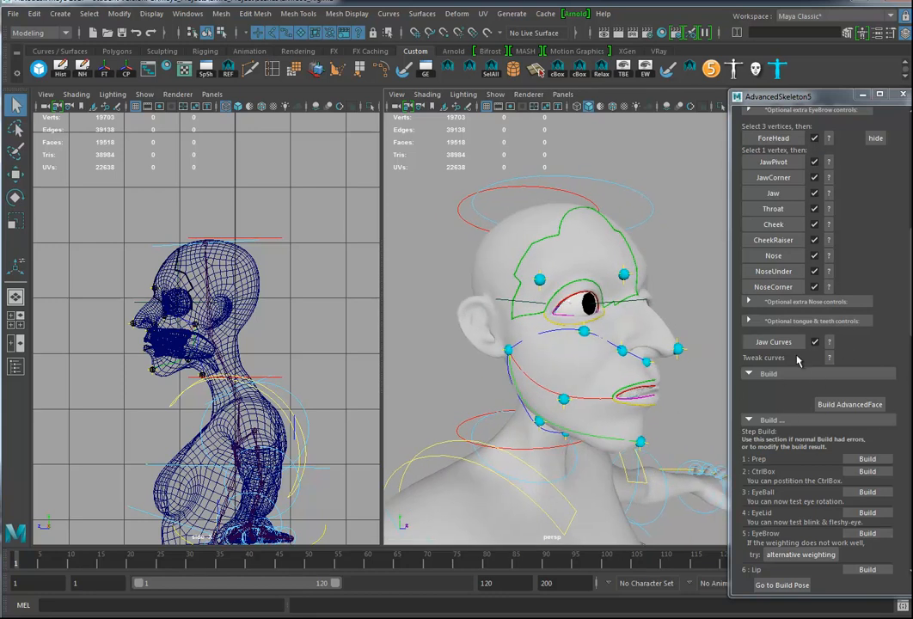
left_click(859, 405)
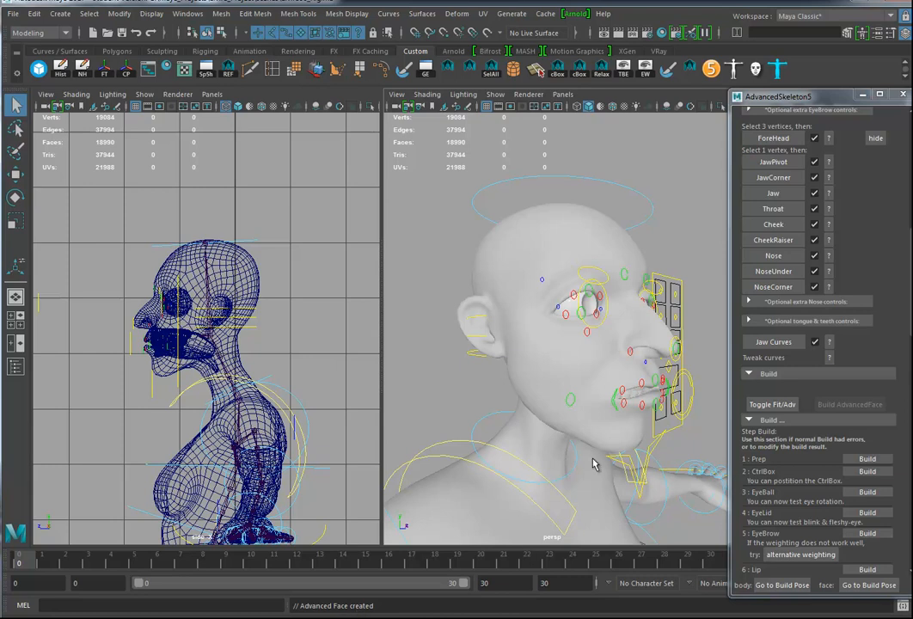
Step: Test the mouth deformation by moving the ctrlMouth_M control slightly upward within its frame in the face control box
left_click_drag(497, 380, 594, 437, "alt")
left_click(627, 387)
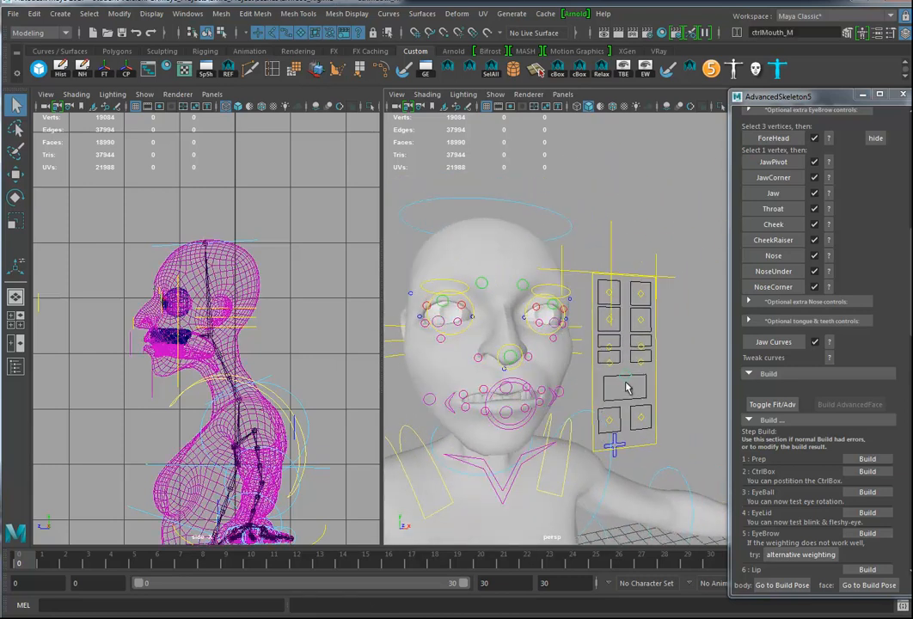
key("w")
mouse_move(626, 387)
left_mouse_down()
mouse_move(630, 426)
mouse_move(628, 367)
left_mouse_up()
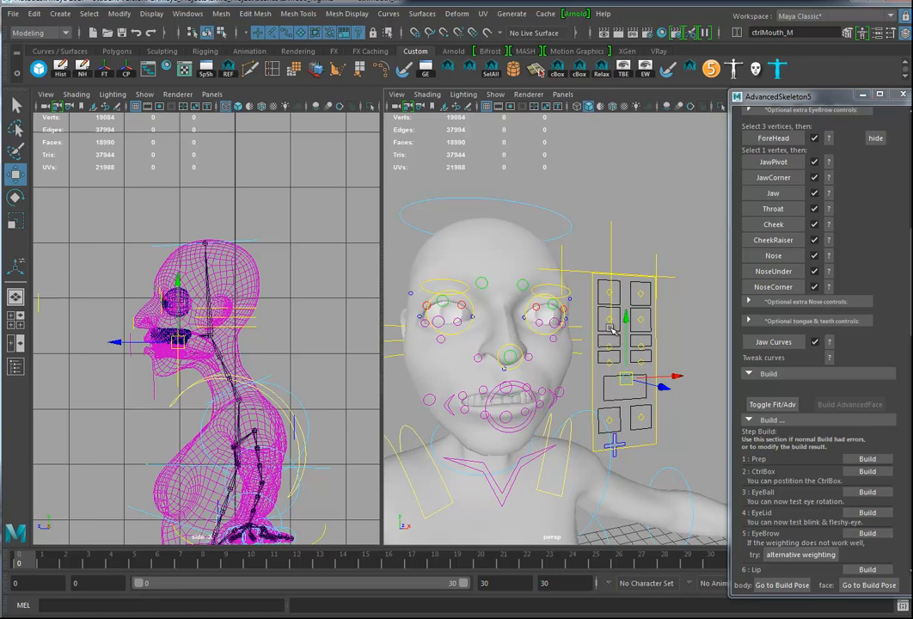
Step: Test the eye movement by sliding the right eye control sideways in the control box, and return the body to its build pose
left_click(607, 319)
mouse_move(607, 319)
left_mouse_down()
mouse_move(646, 320)
mouse_move(599, 314)
mouse_move(628, 312)
mouse_move(619, 319)
left_mouse_up()
left_click(644, 320, "shift")
right_click_drag(578, 394, 607, 398, "alt")
left_click_drag(606, 397, 593, 451, "alt")
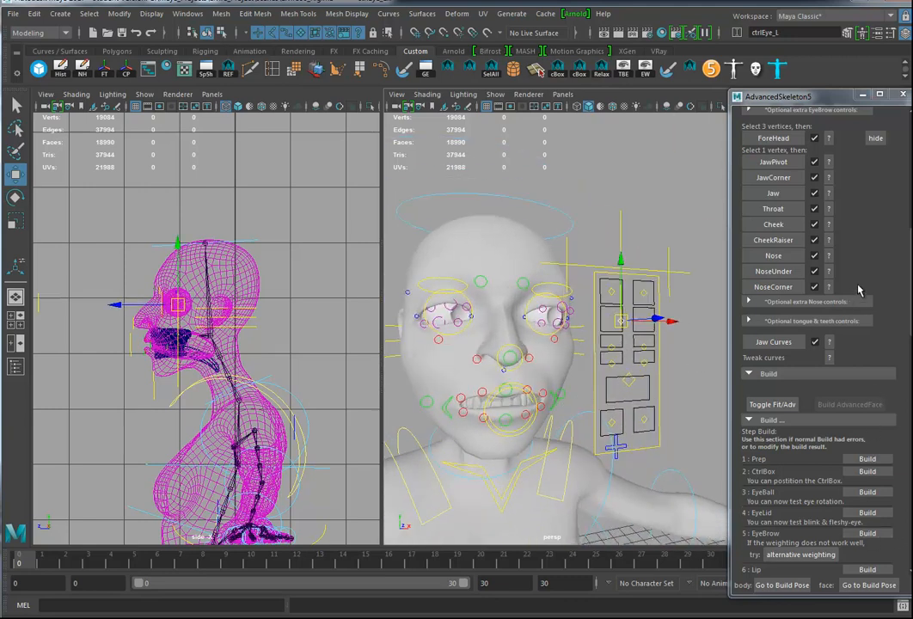
left_click(807, 585)
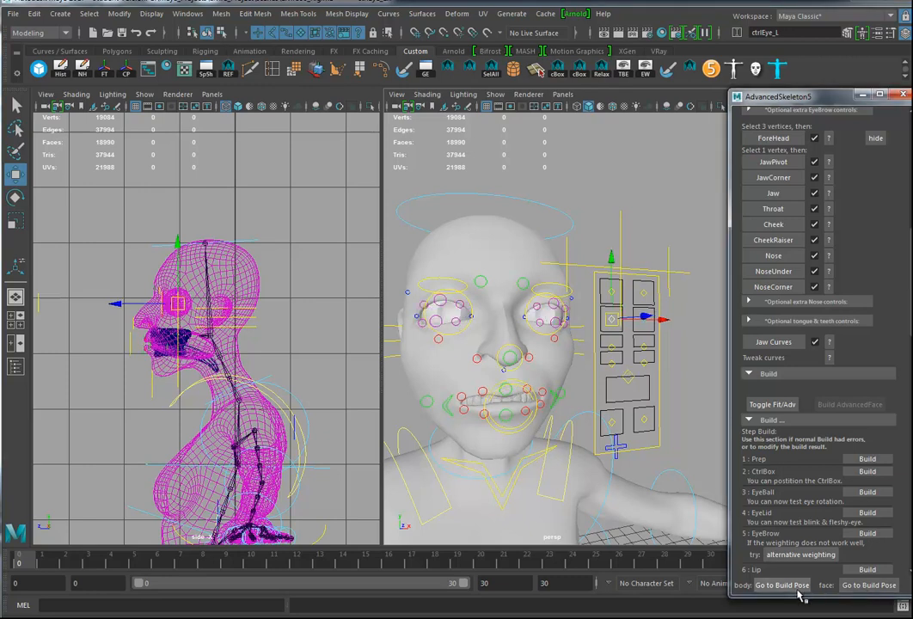
Step: Look through the remaining face setup options down to EyeBrows, DeltaMush and HeadSquash, and view the face from the side
scroll(885, 490, "down", 15)
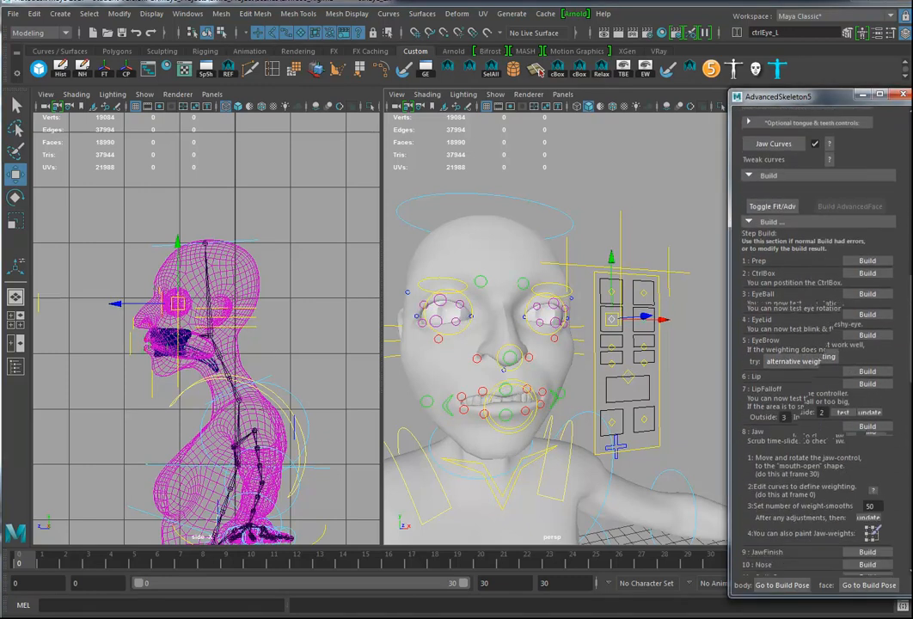
scroll(884, 507, "down", 5)
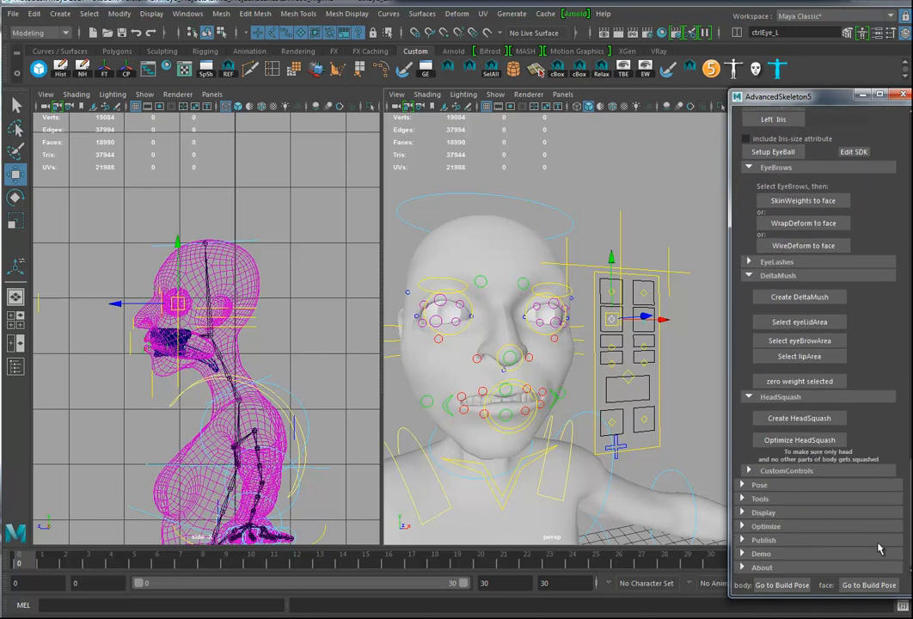
left_click_drag(489, 284, 585, 296, "alt")
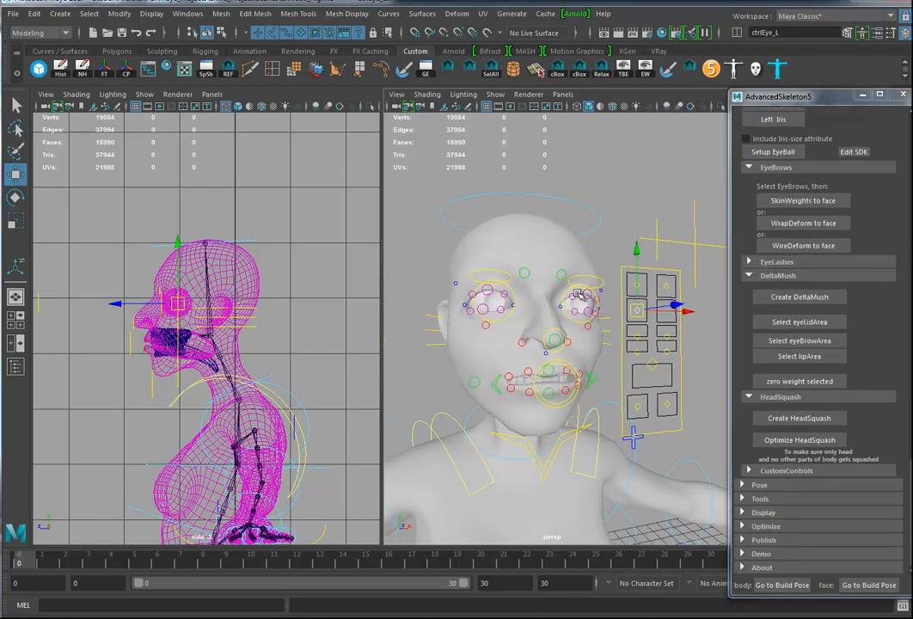